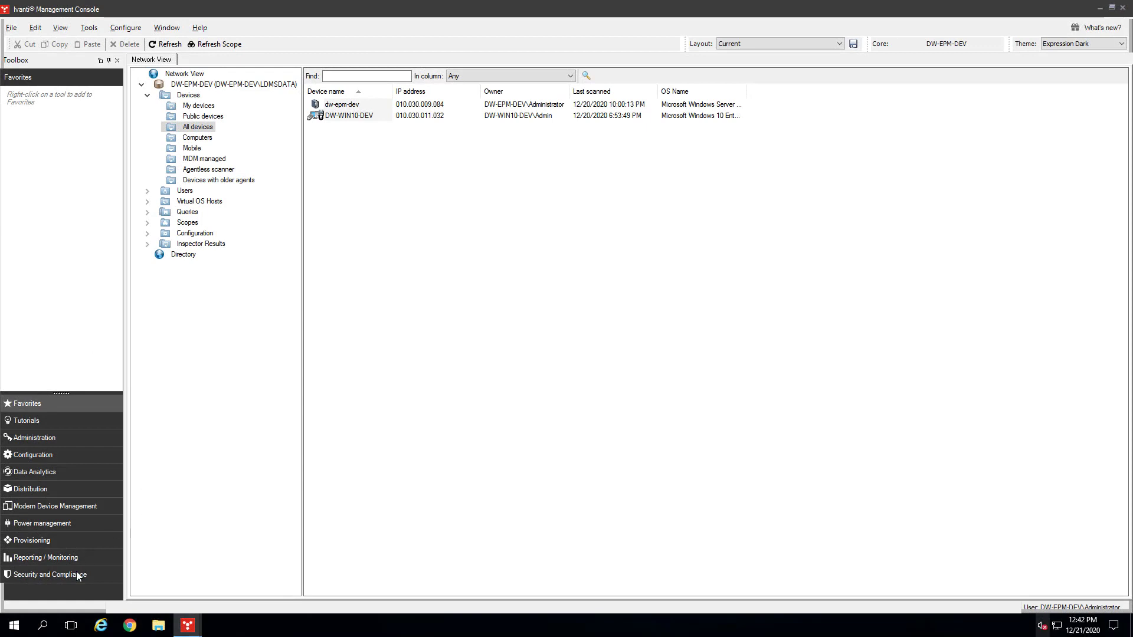
# Open Patch and compliance under Security and Compliance and bring up the Download updates dialog
pyautogui.click(76, 577)
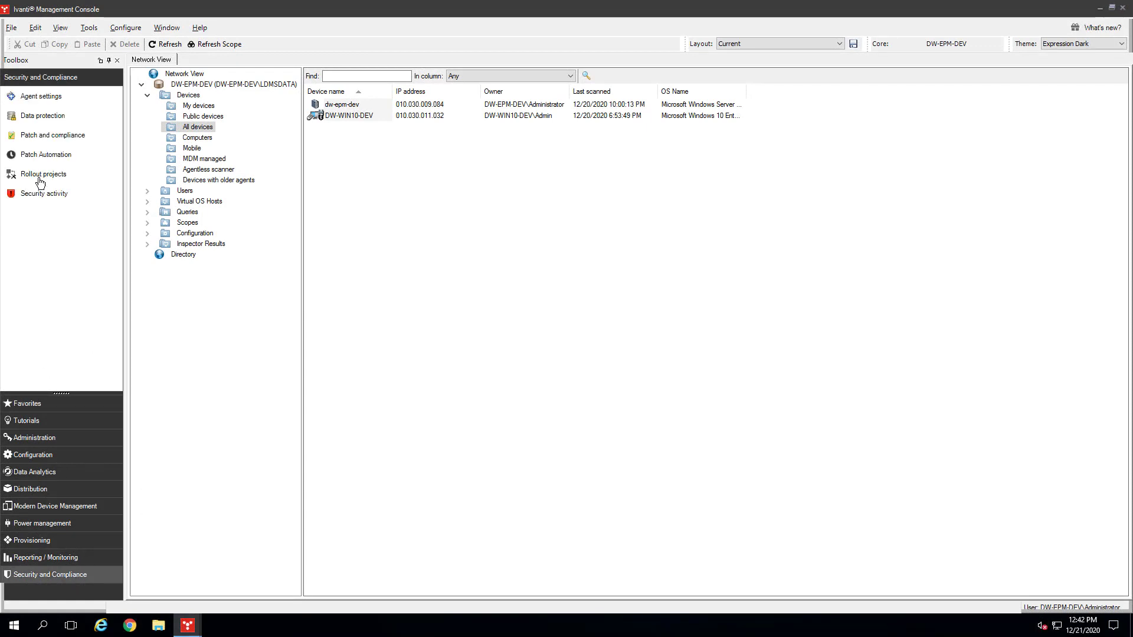
pyautogui.click(43, 136)
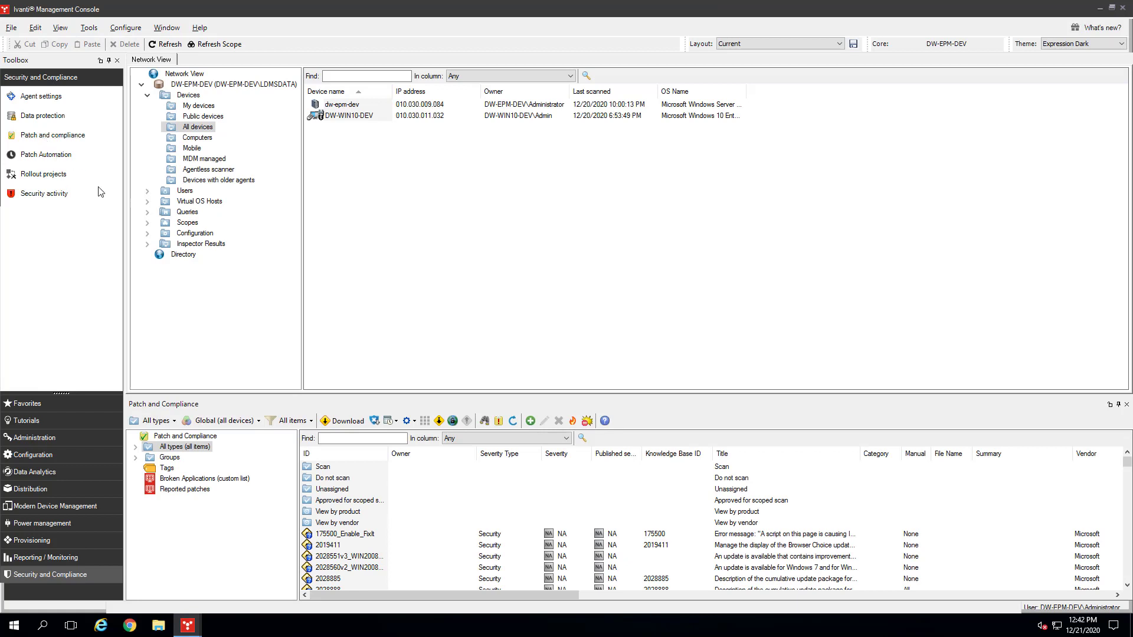
pyautogui.click(341, 421)
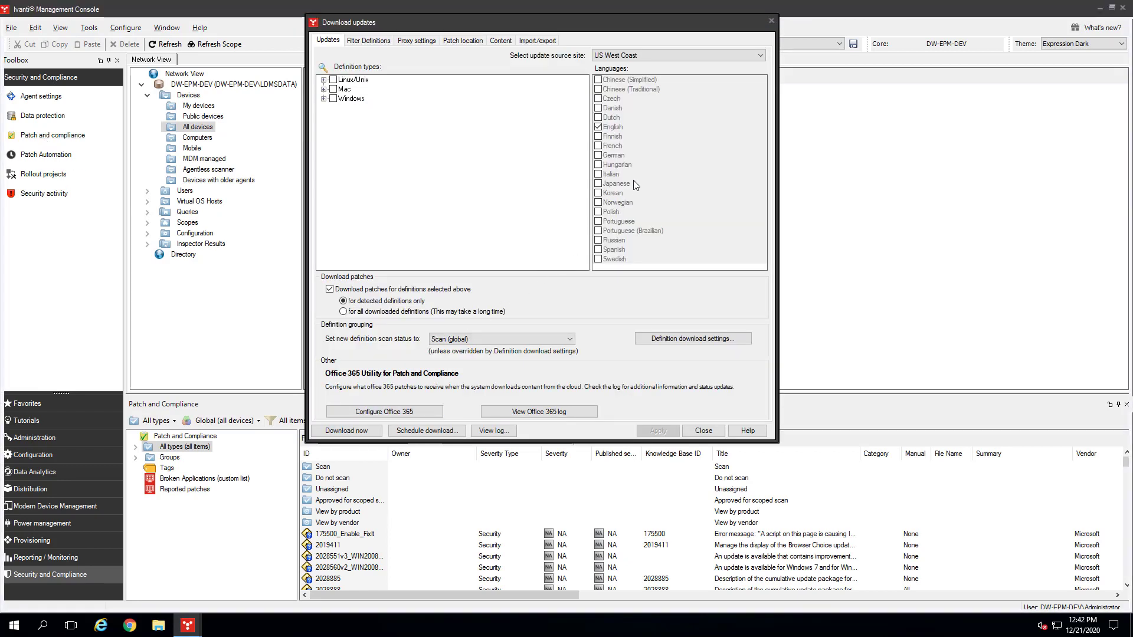
# Keep US West Coast as the source, check Microsoft Windows Vulnerabilities, and set new-definition scan status to Unassigned
pyautogui.click(695, 56)
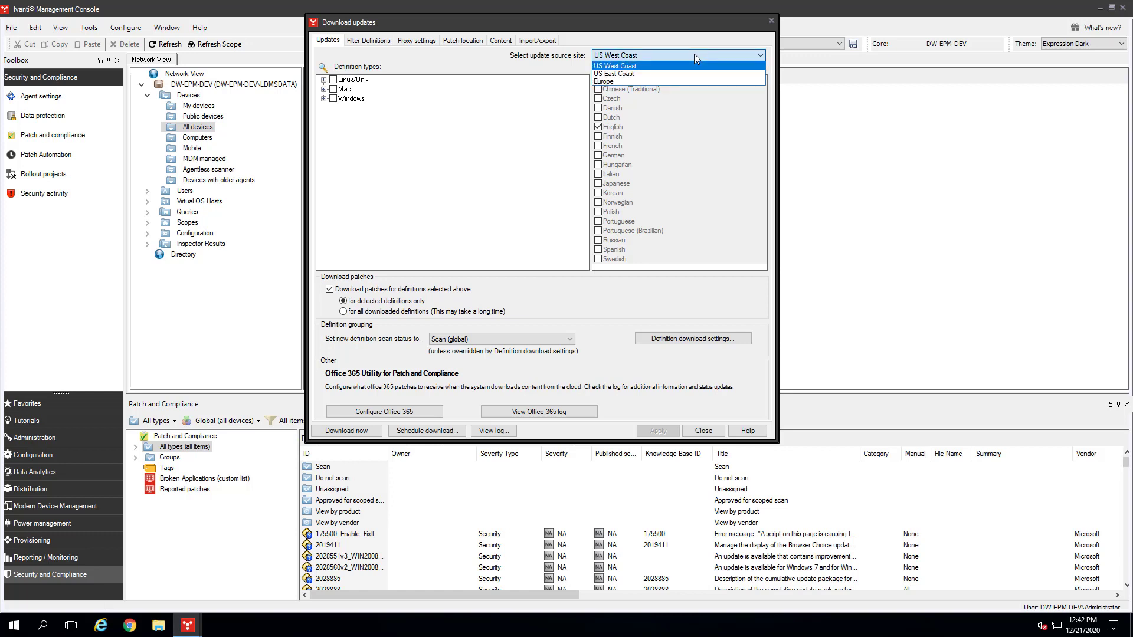
pyautogui.click(694, 54)
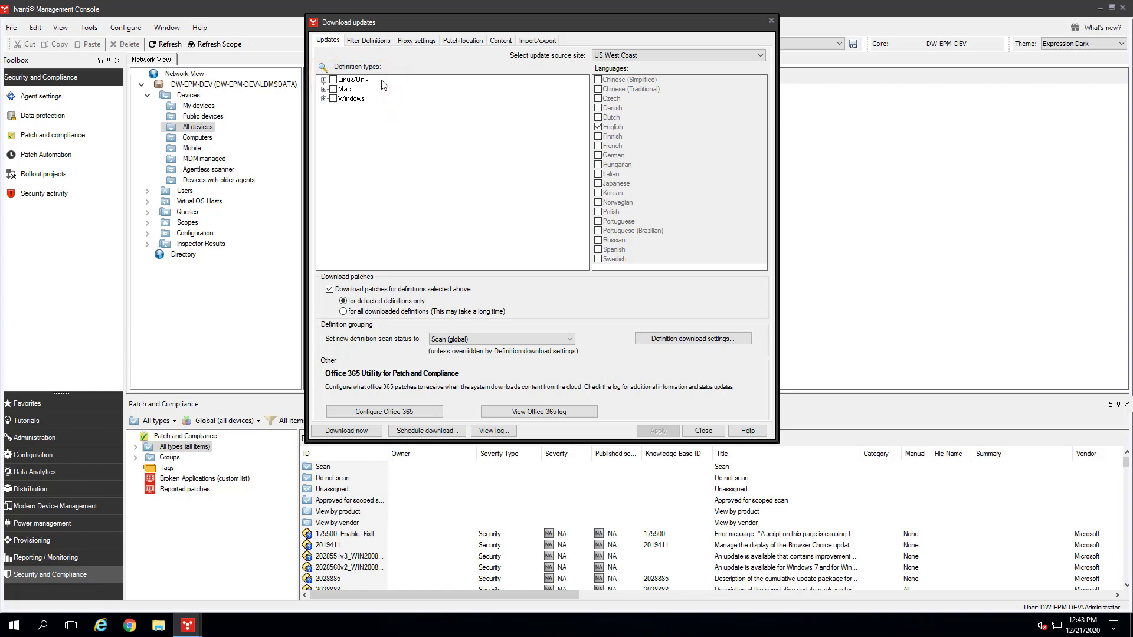
pyautogui.click(324, 98)
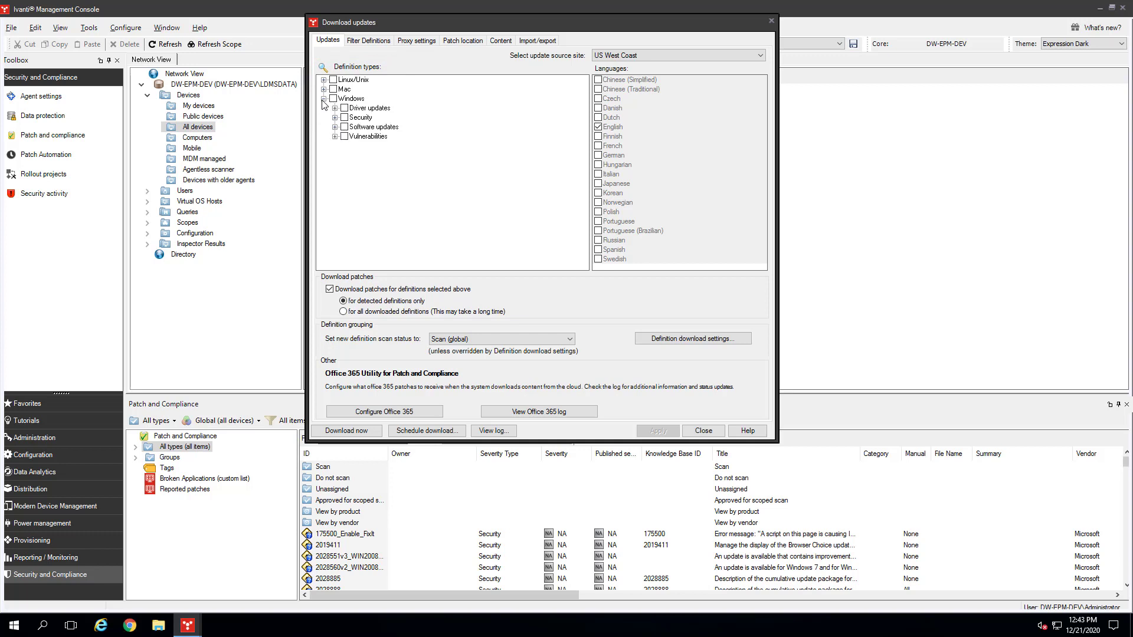
pyautogui.click(335, 136)
pyautogui.click(356, 146)
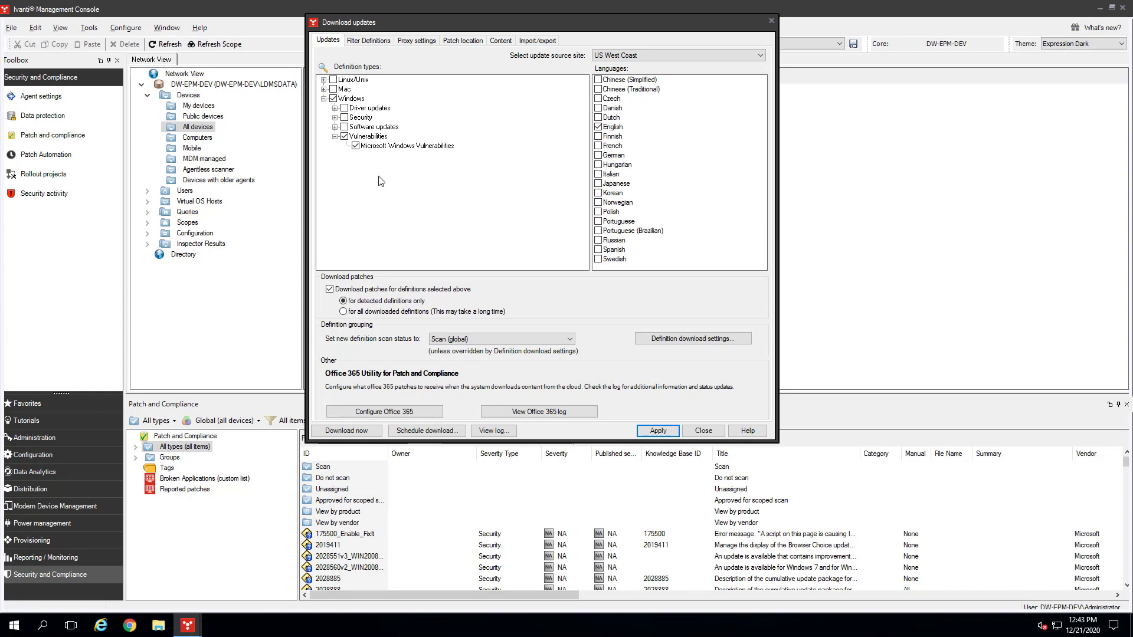
pyautogui.click(497, 338)
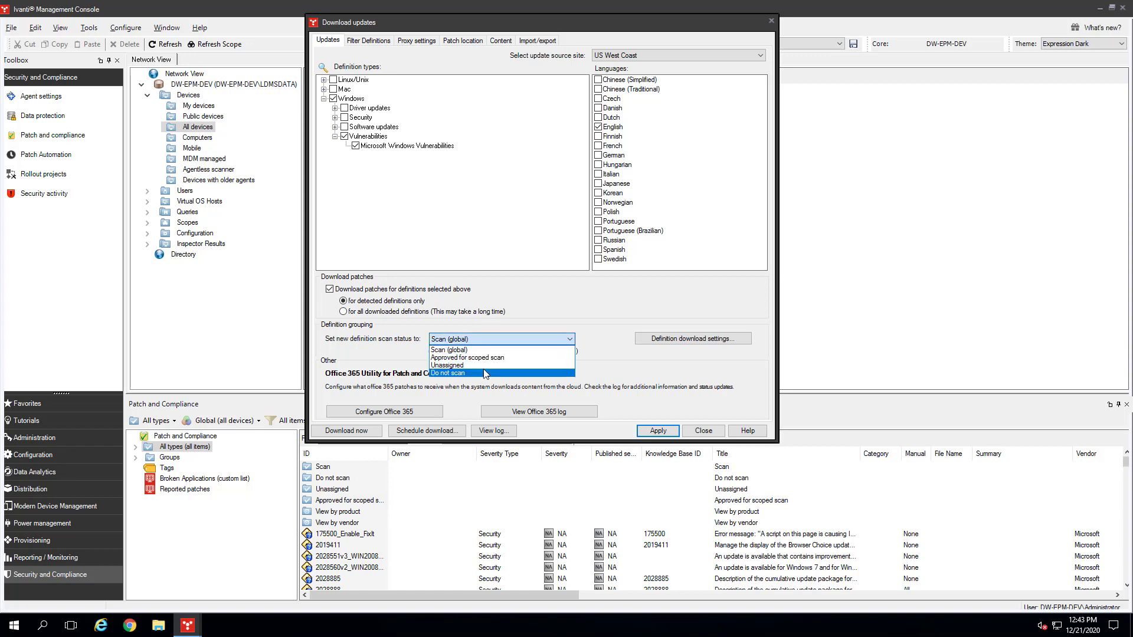
pyautogui.click(486, 366)
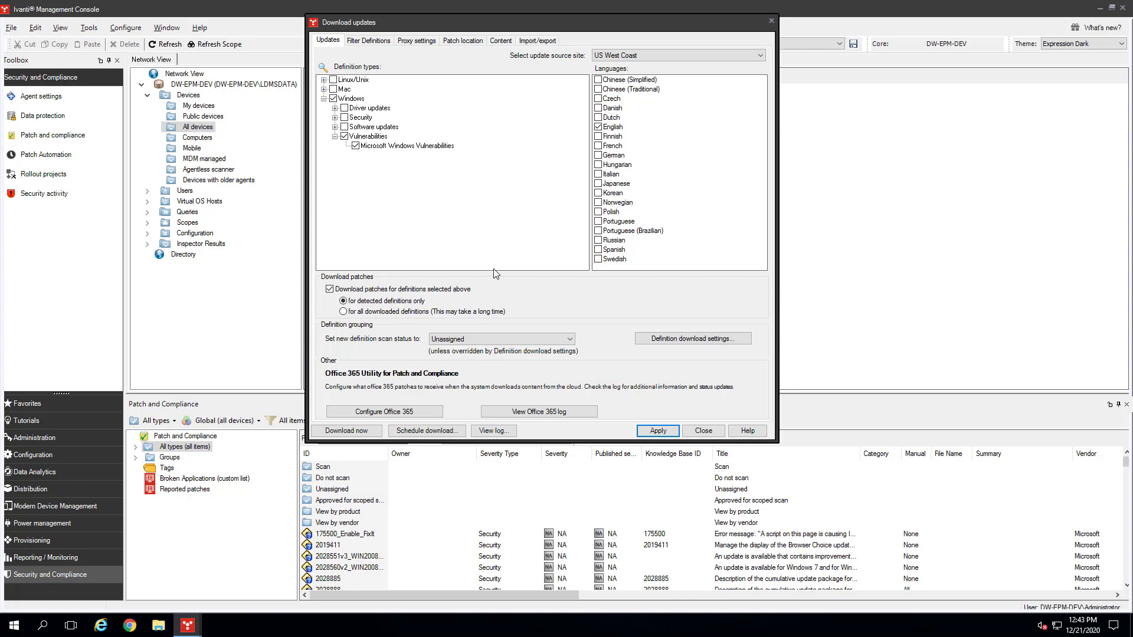
# Review the patch storage location, then apply the settings and download the Windows vulnerability definitions now
pyautogui.click(472, 46)
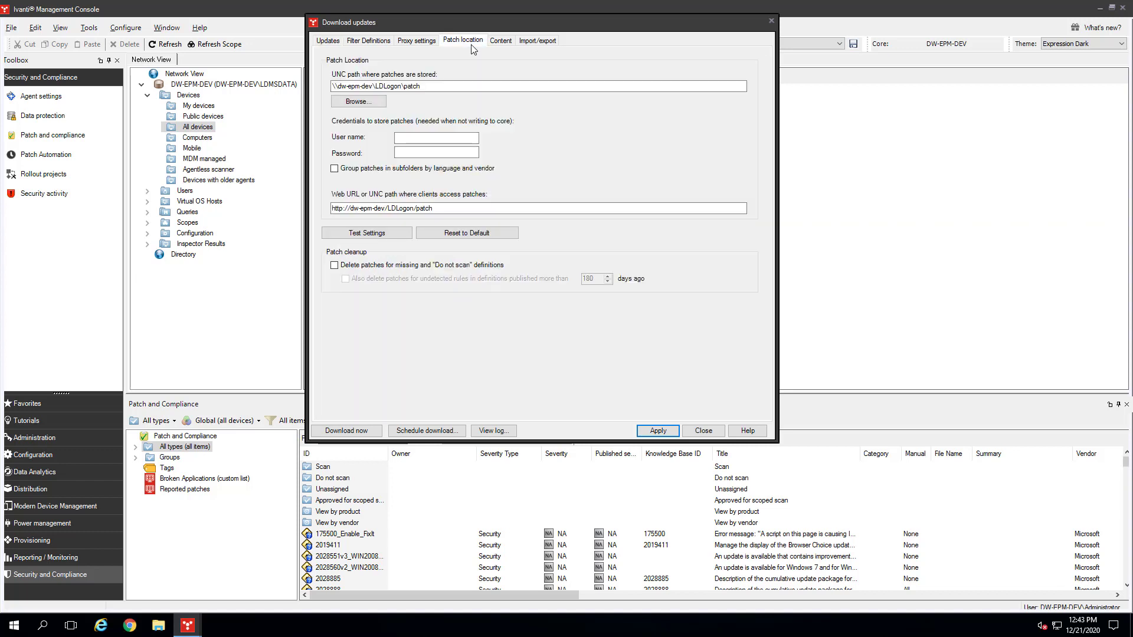
pyautogui.click(463, 85)
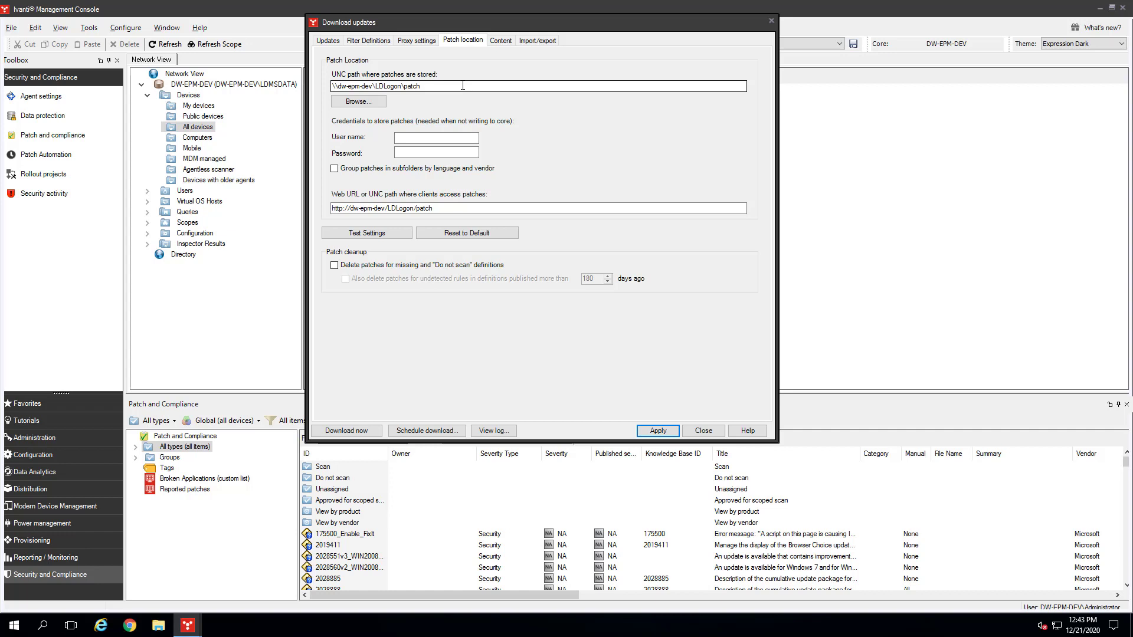
pyautogui.click(333, 42)
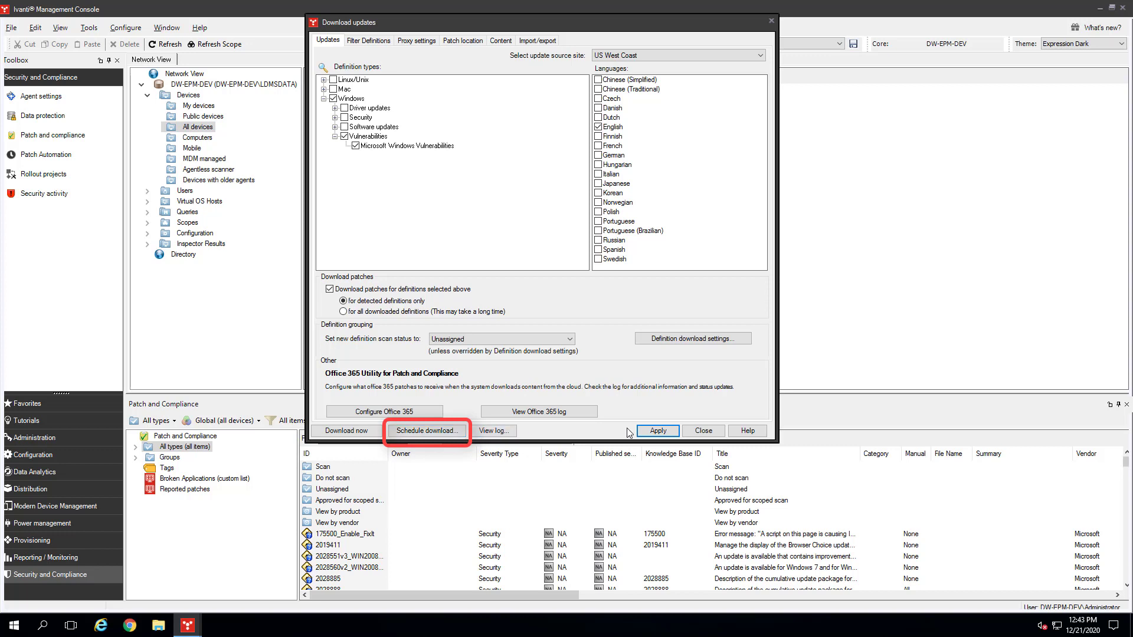
pyautogui.click(647, 433)
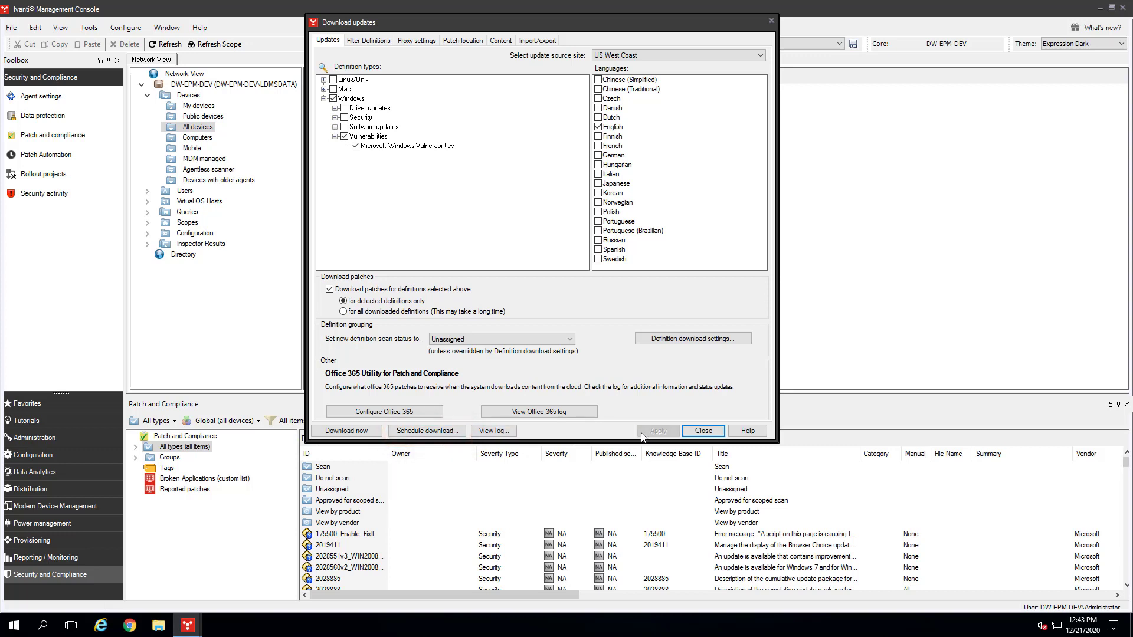
pyautogui.click(373, 431)
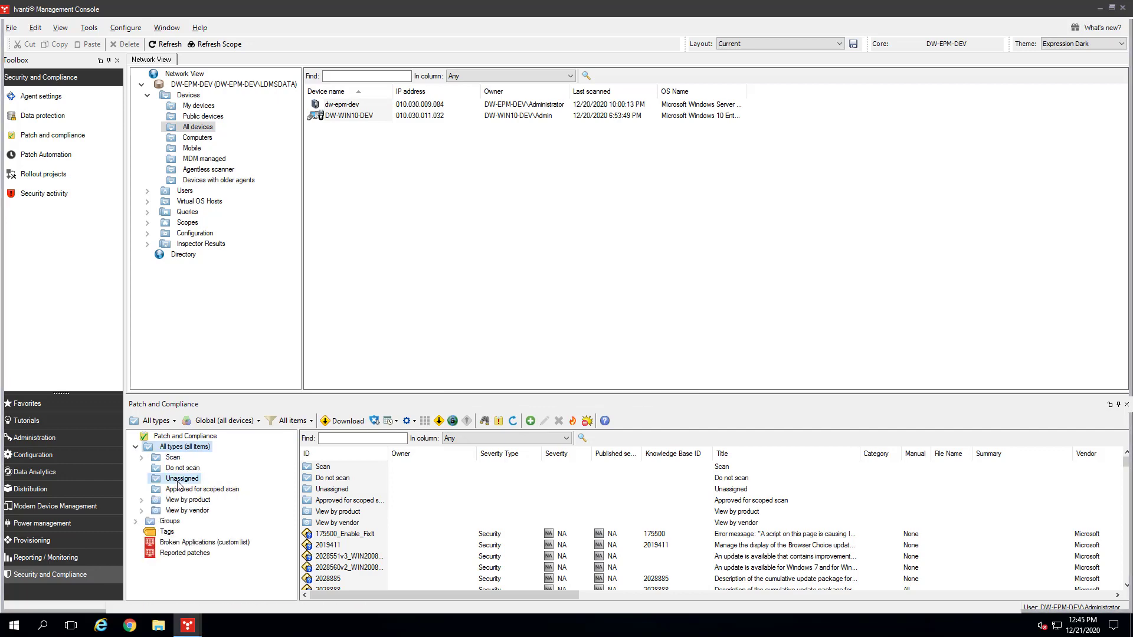
# Filter Unassigned definitions for 'firefox' and drag FF18-001_INTL through FF18-010_INTL into the Scan group
pyautogui.click(177, 480)
pyautogui.click(341, 439)
pyautogui.write('firefox')
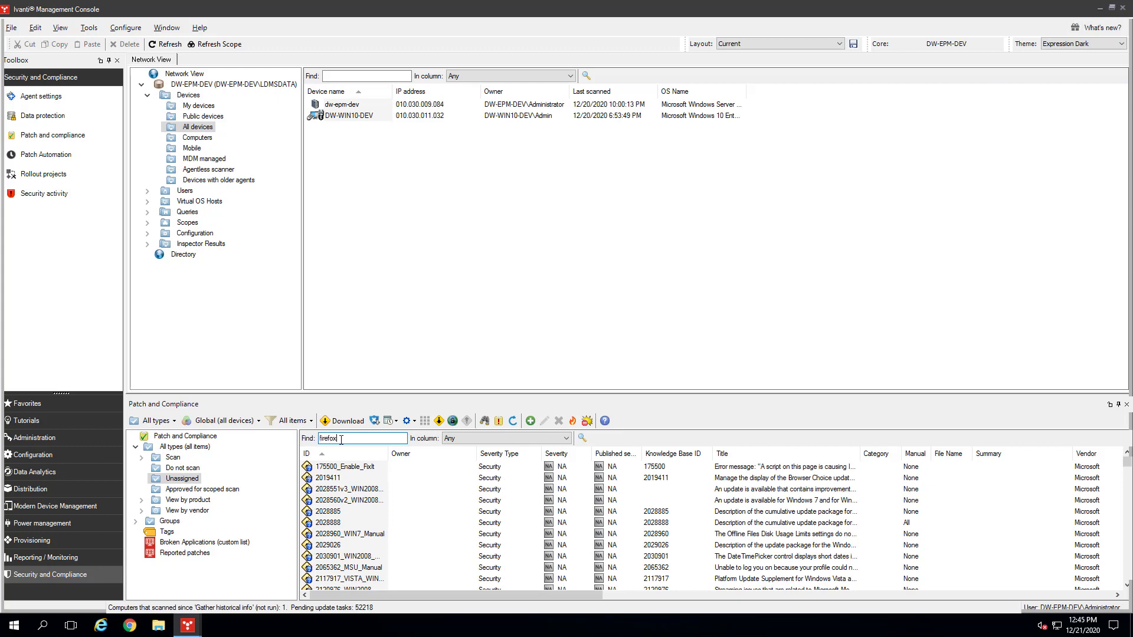
pyautogui.press('Return')
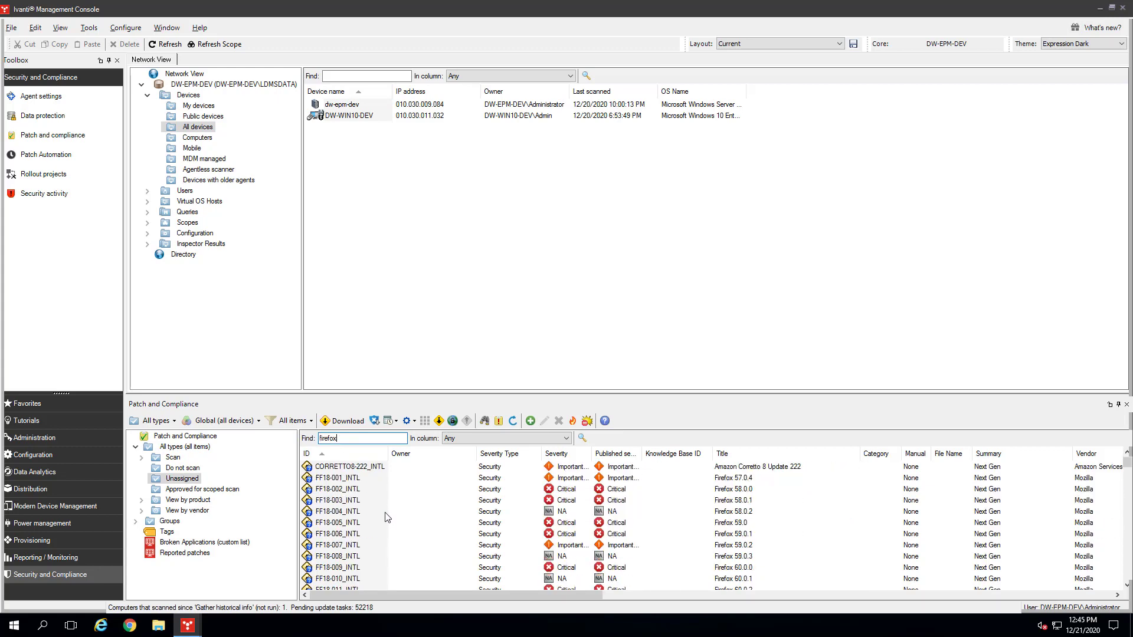
pyautogui.click(352, 482)
pyautogui.keyDown('shift'); pyautogui.click(343, 579); pyautogui.keyUp('shift')
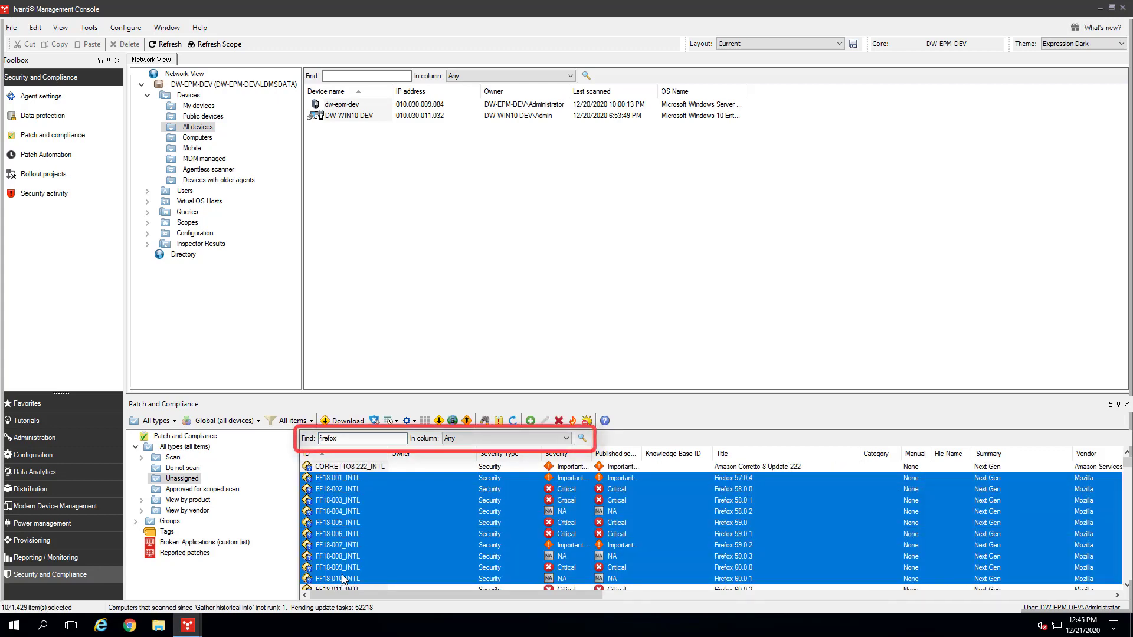
pyautogui.moveTo(344, 580); pyautogui.dragTo(176, 460)
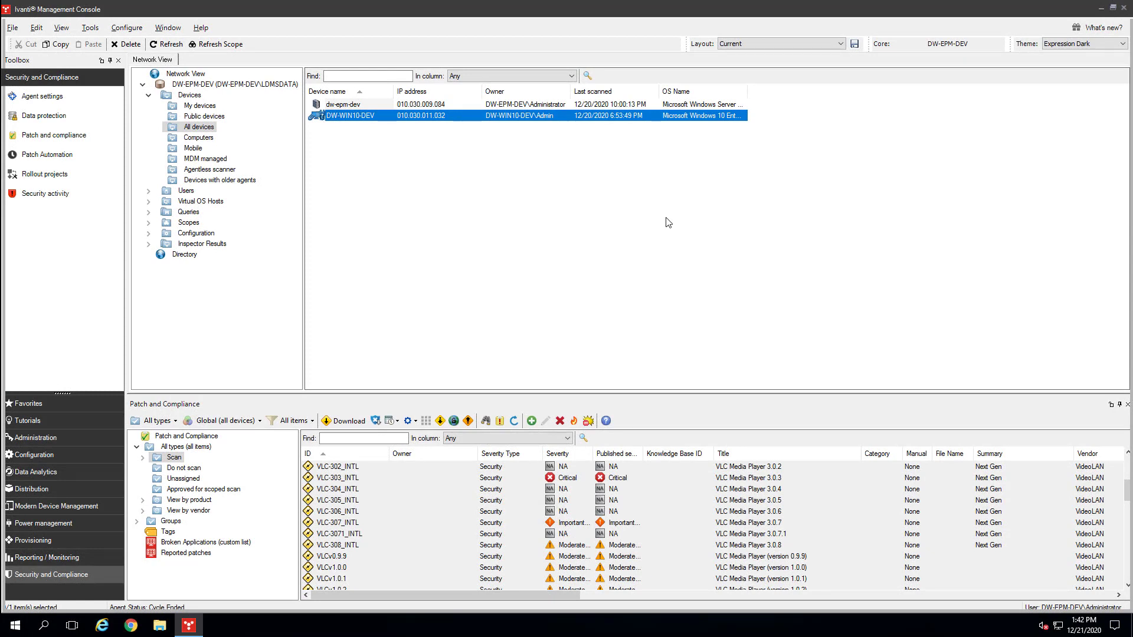
# Request a Patch and compliance scan now for DW-WIN10-DEV from its Security and Patch menu
pyautogui.click(399, 421)
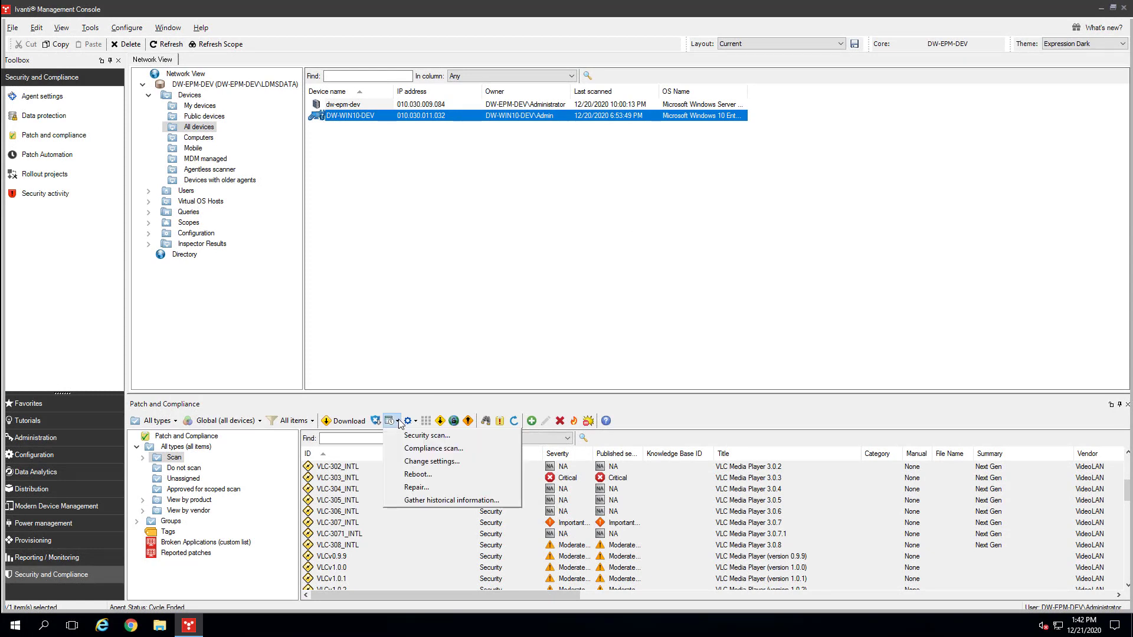
pyautogui.click(409, 450)
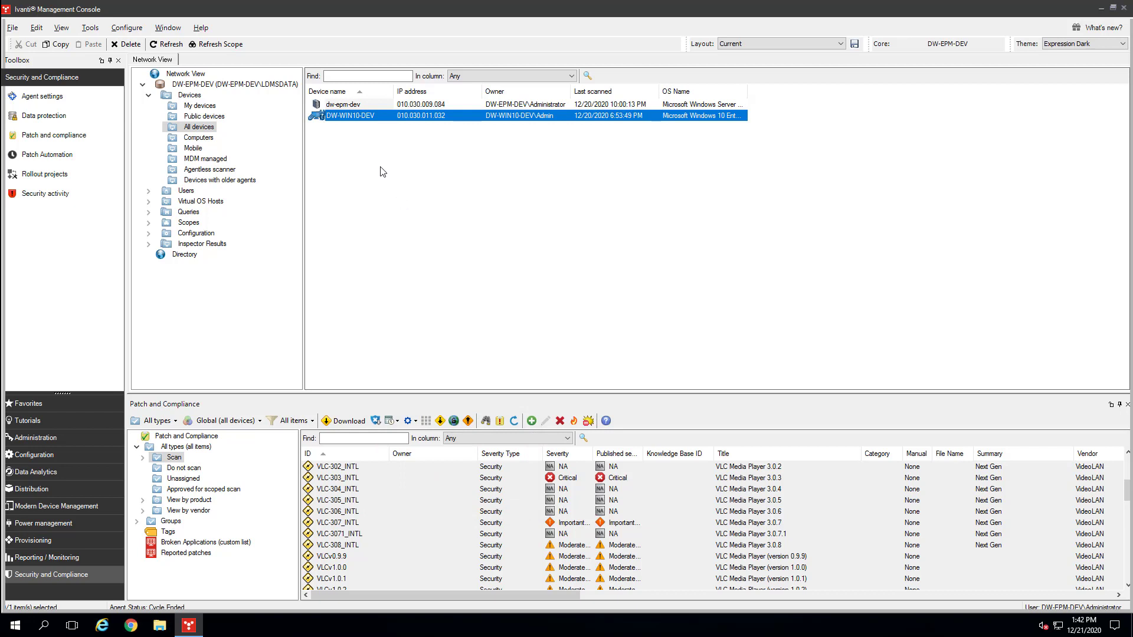
pyautogui.rightClick(360, 119)
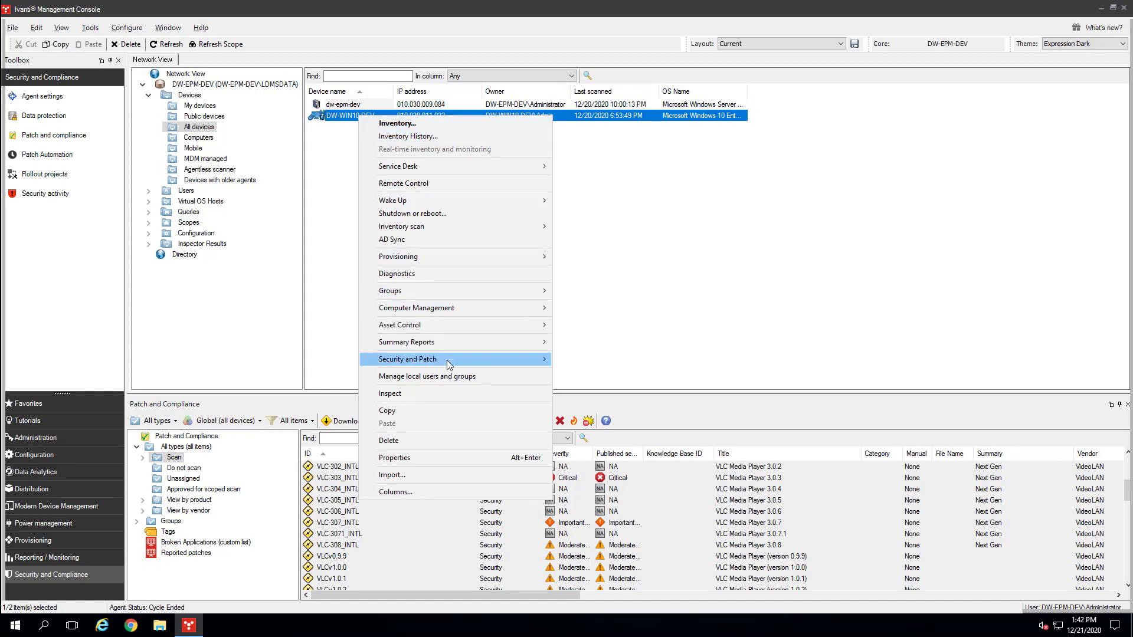
pyautogui.moveTo(449, 363)
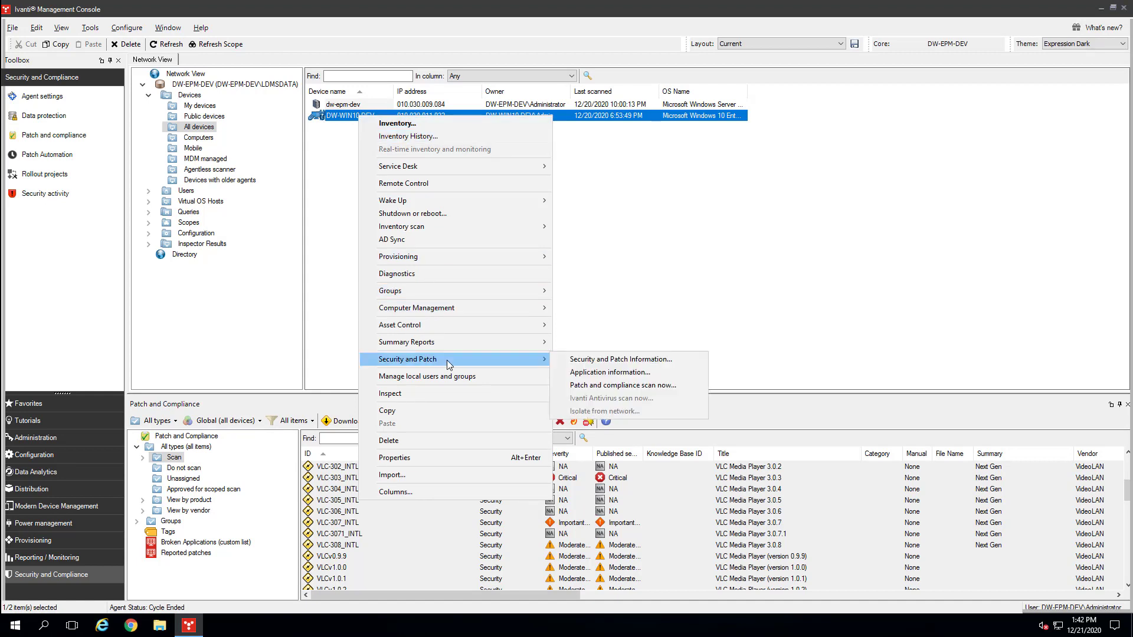
pyautogui.click(593, 386)
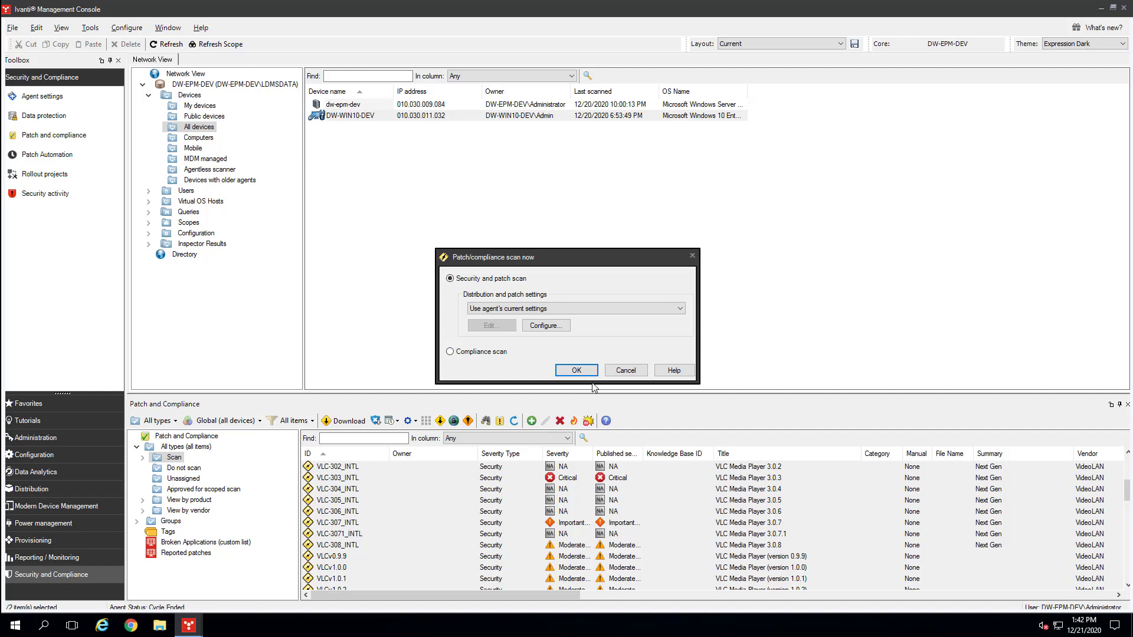
# Inspect the Distribution and Patch Settings 16 entry in the settings editor, closing it unchanged
pyautogui.click(549, 328)
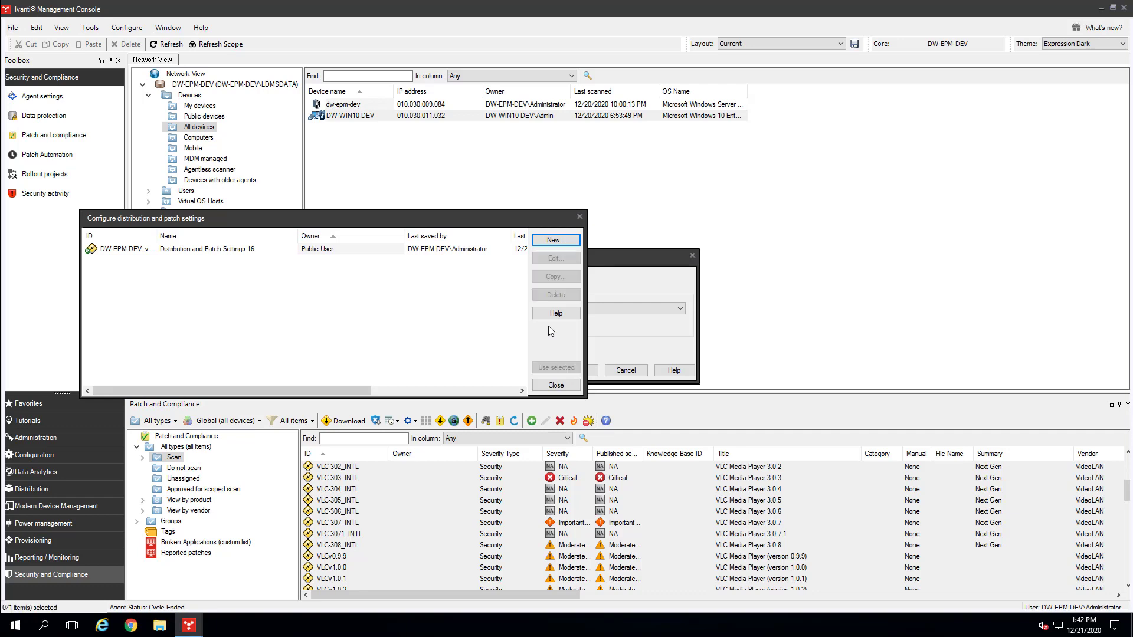
pyautogui.click(242, 251)
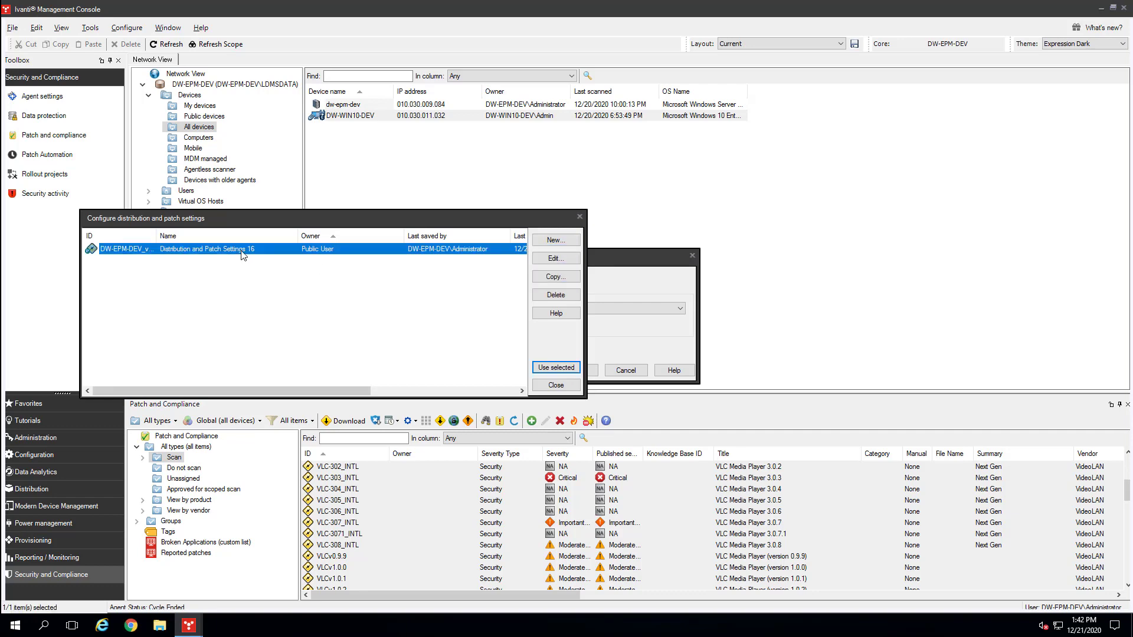
pyautogui.click(556, 259)
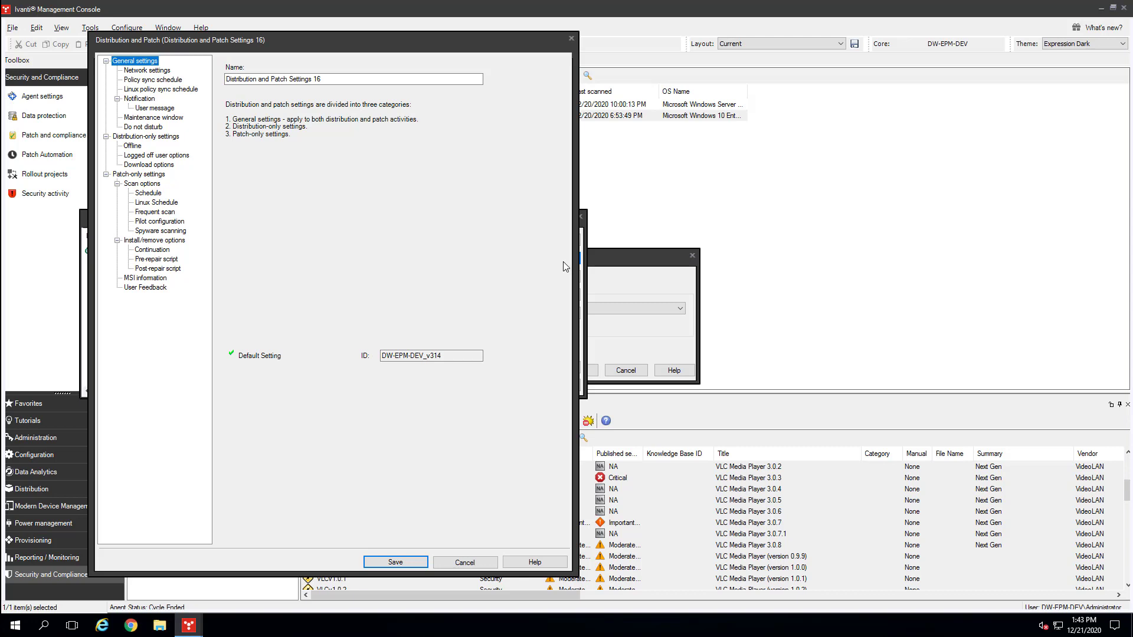
pyautogui.click(465, 563)
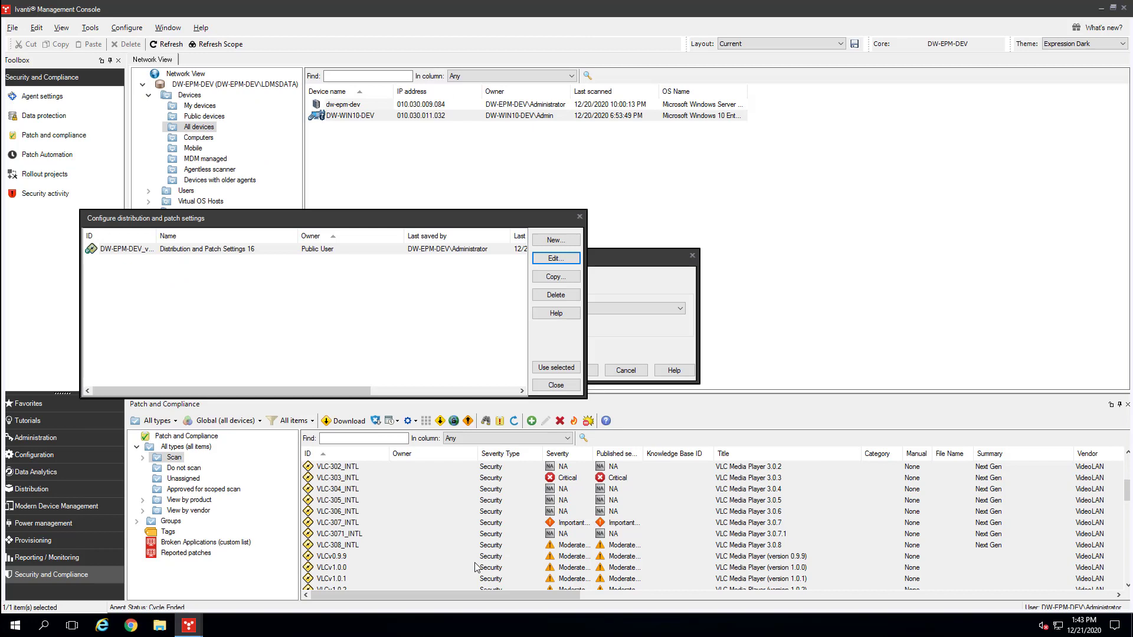
pyautogui.click(555, 386)
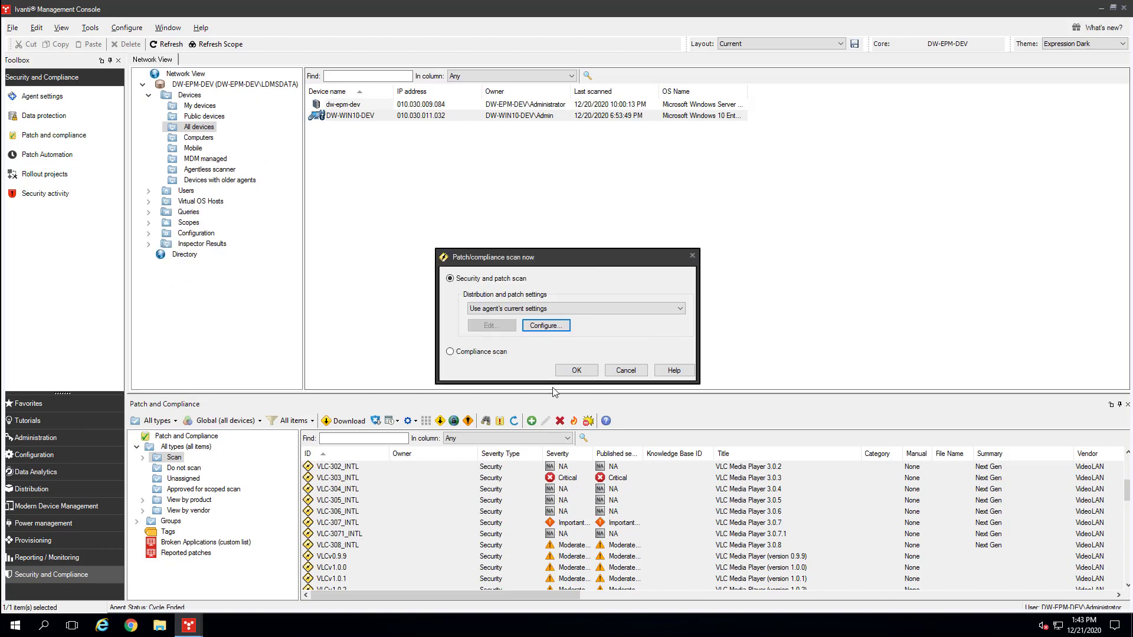
# Select Distribution and Patch Settings 16 and launch the scan of DW-WIN10-DEV
pyautogui.click(615, 309)
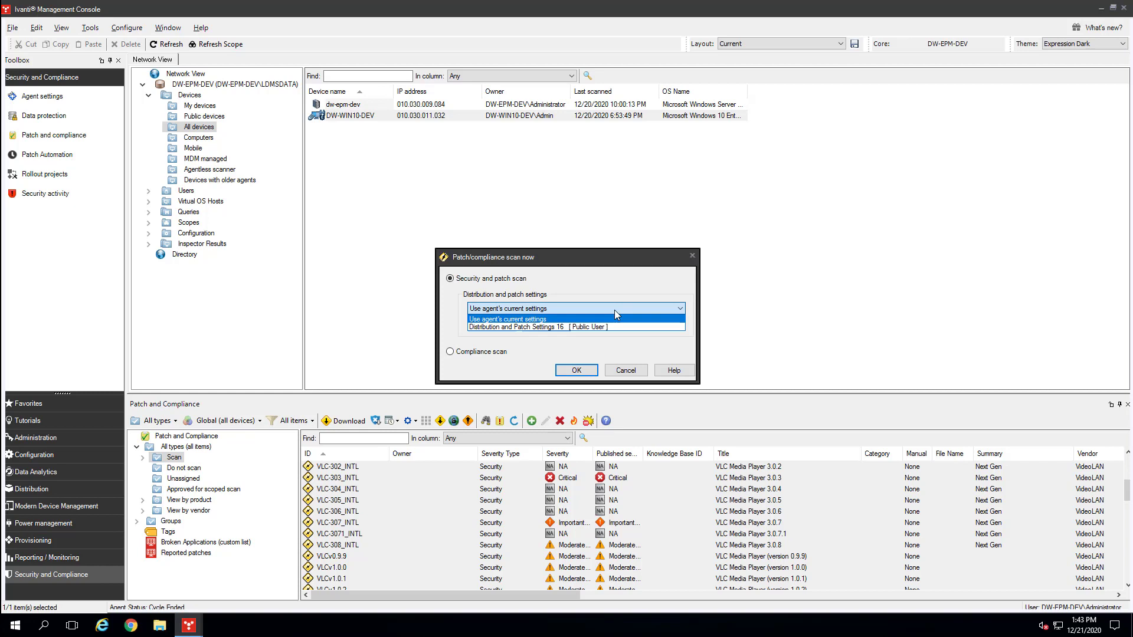
pyautogui.click(606, 328)
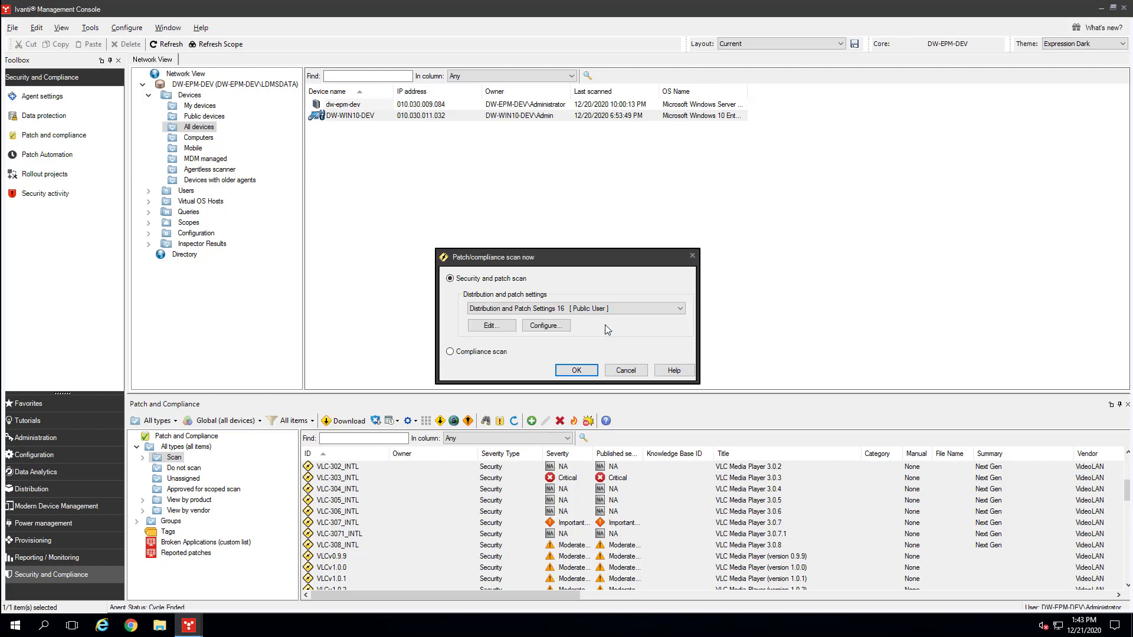
pyautogui.click(577, 371)
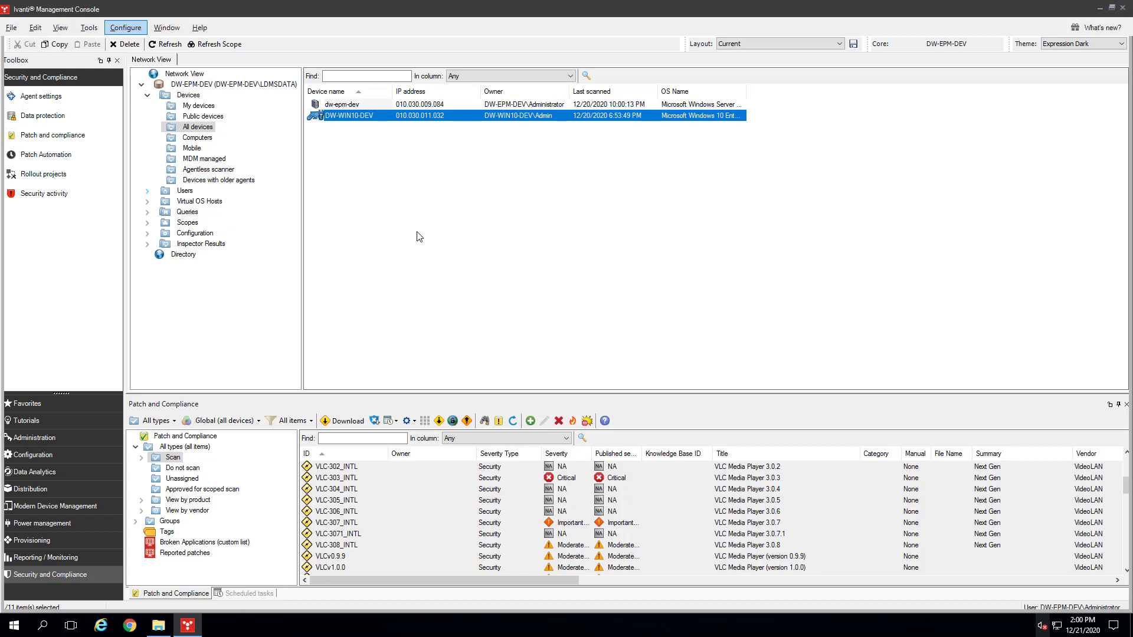
# Show the Security and Patch Information for DW-WIN10-DEV
pyautogui.rightClick(426, 117)
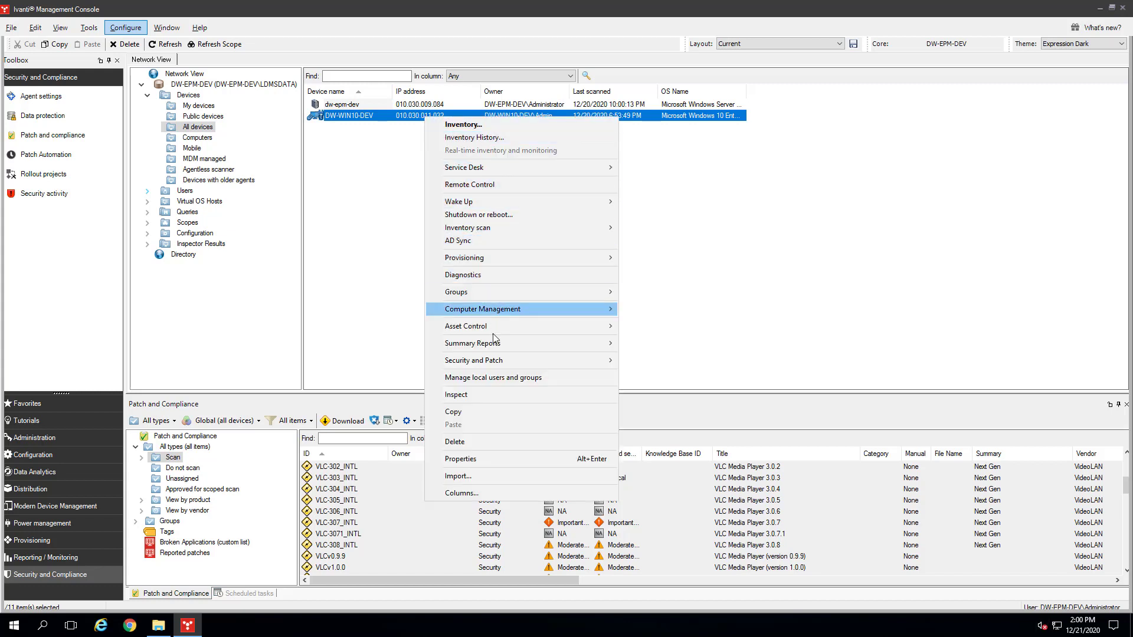
pyautogui.moveTo(578, 361)
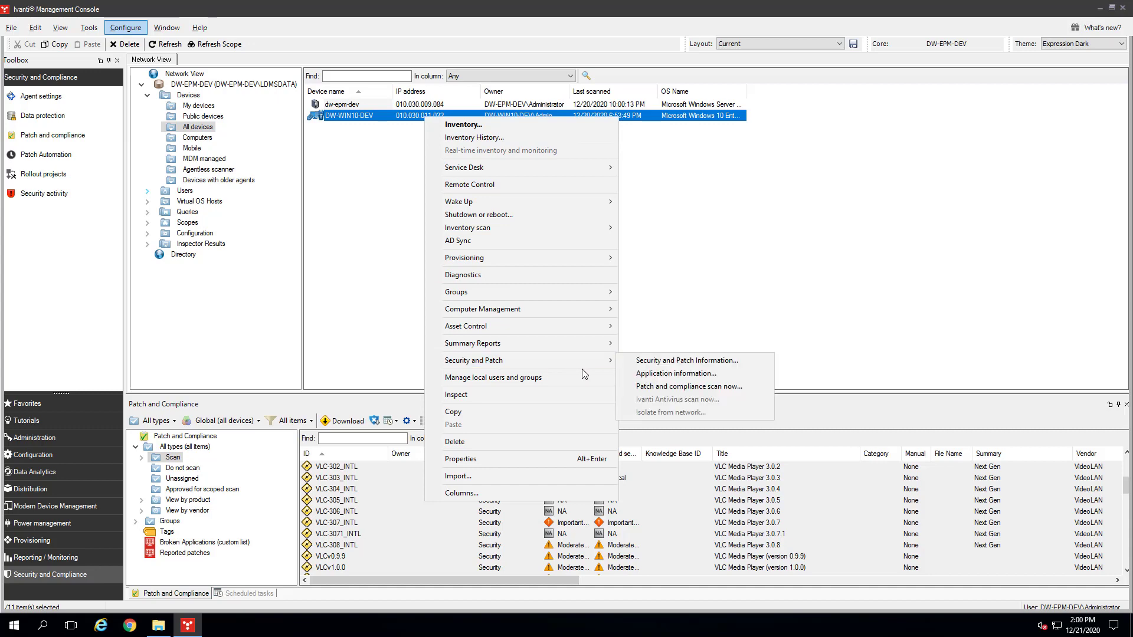
pyautogui.click(676, 364)
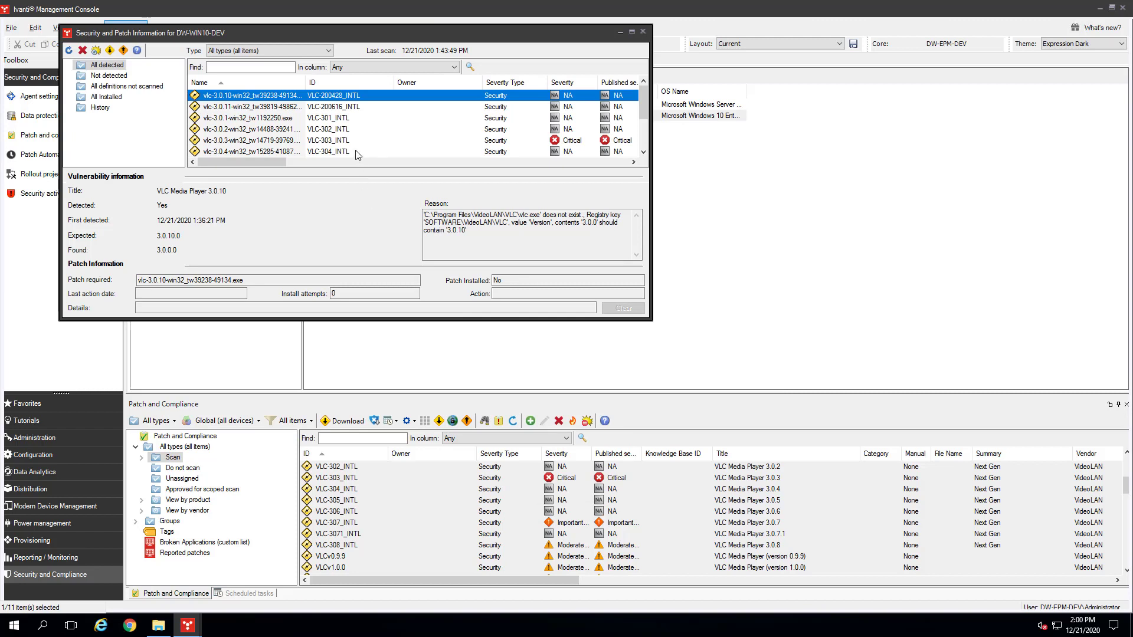
# Download the vlc-3.0.11 patch and close the finished download report
pyautogui.click(349, 110)
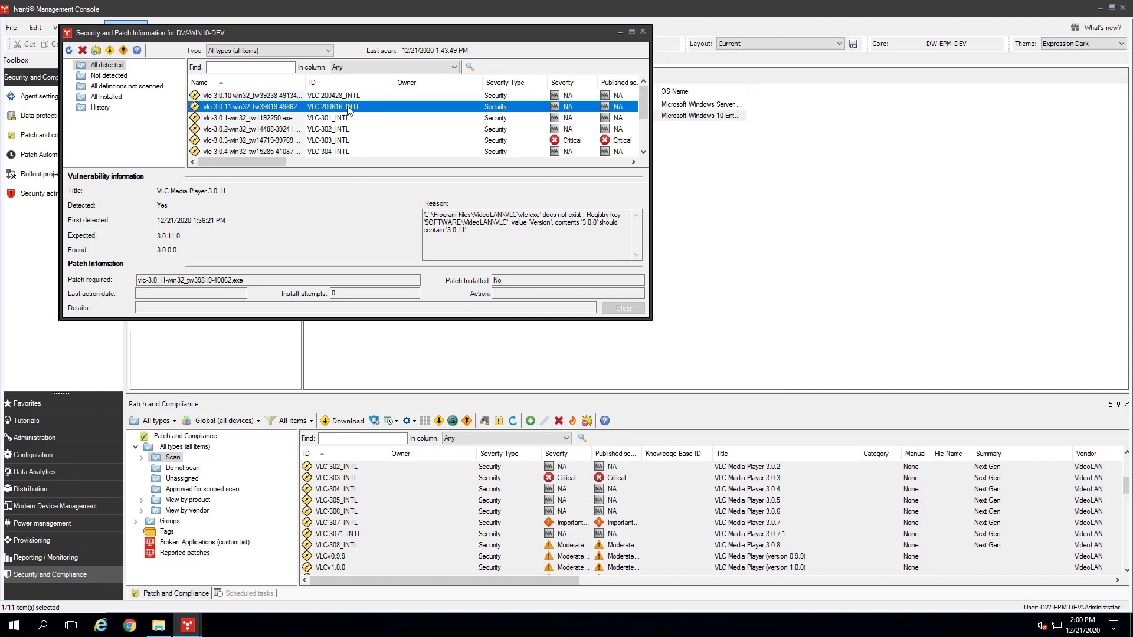
pyautogui.rightClick(350, 110)
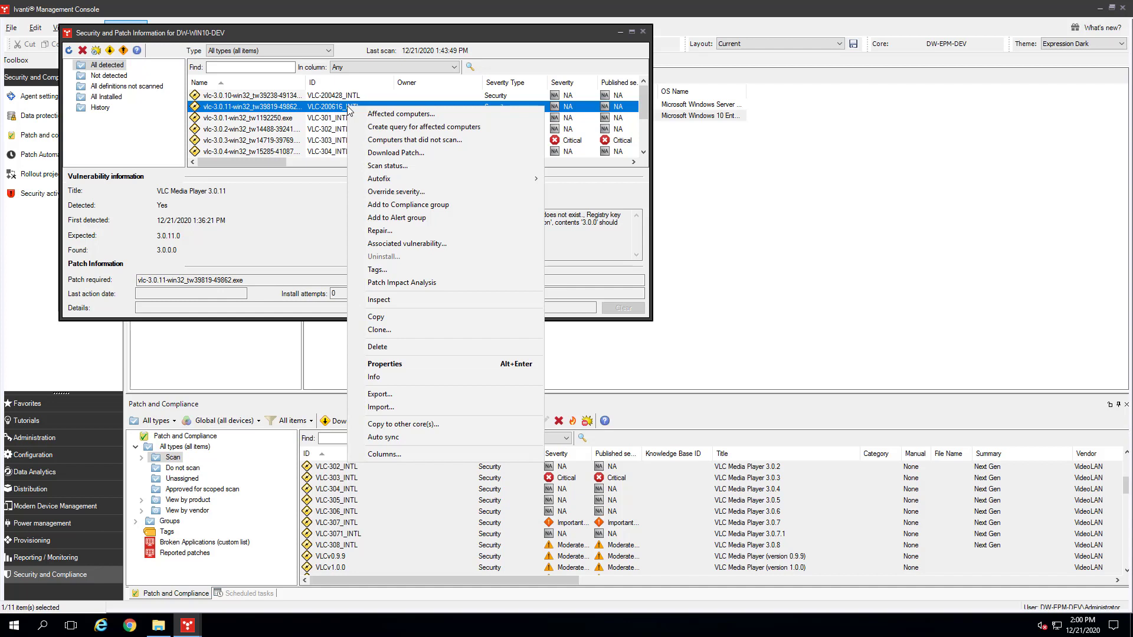
pyautogui.click(391, 153)
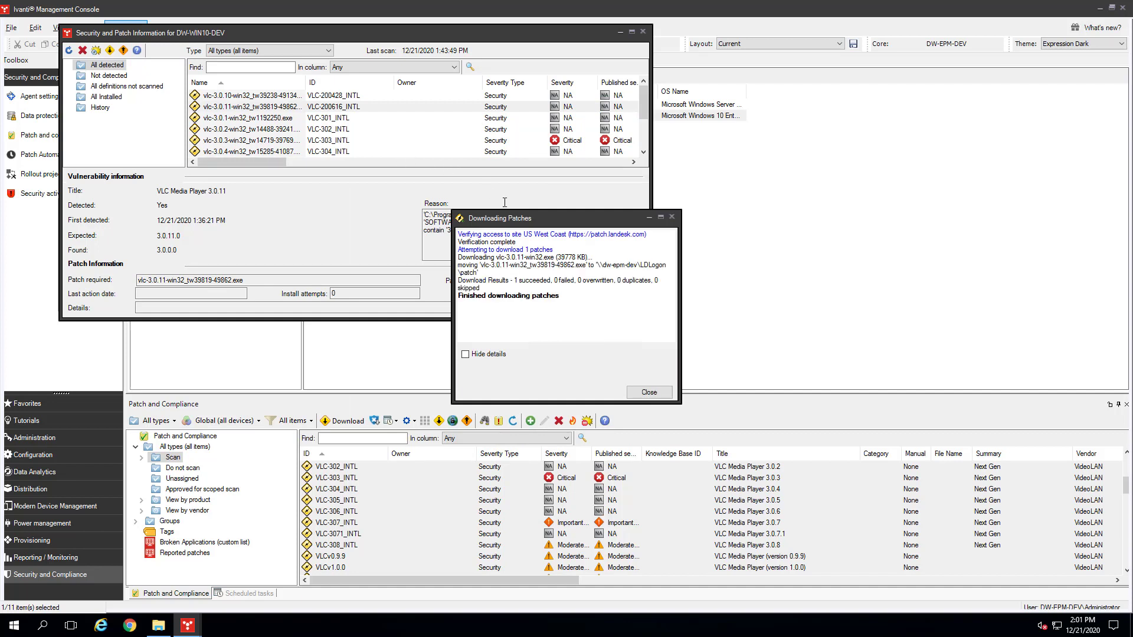
pyautogui.click(649, 392)
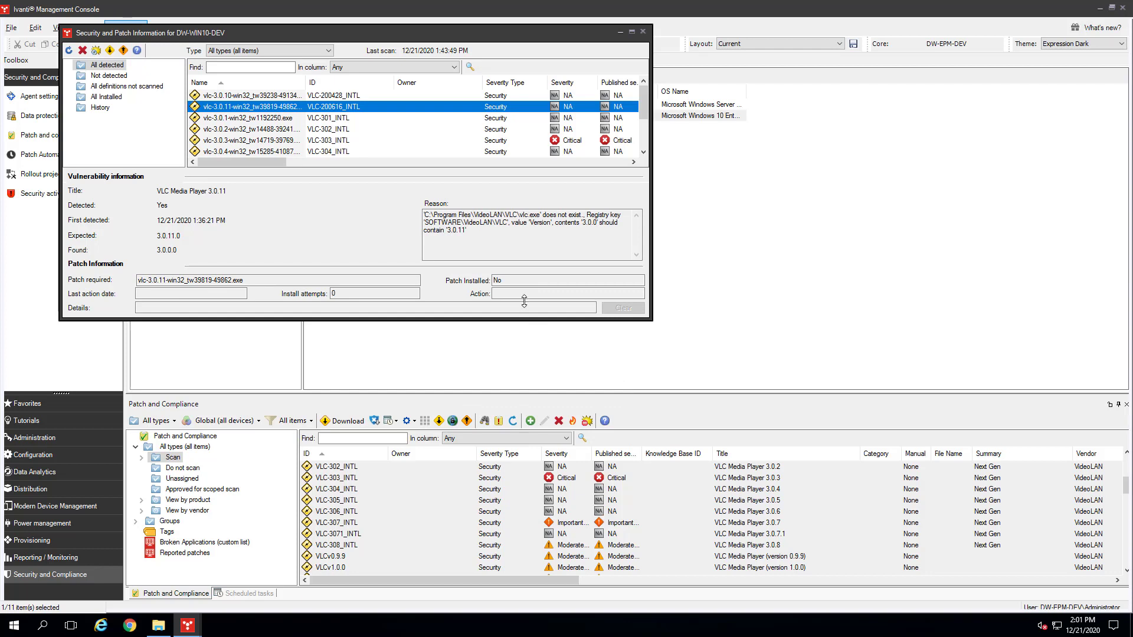
# Create a Repair task from vlc-3.0.11, add DW-WIN10-DEV as a checked targeted device, and save
pyautogui.rightClick(317, 109)
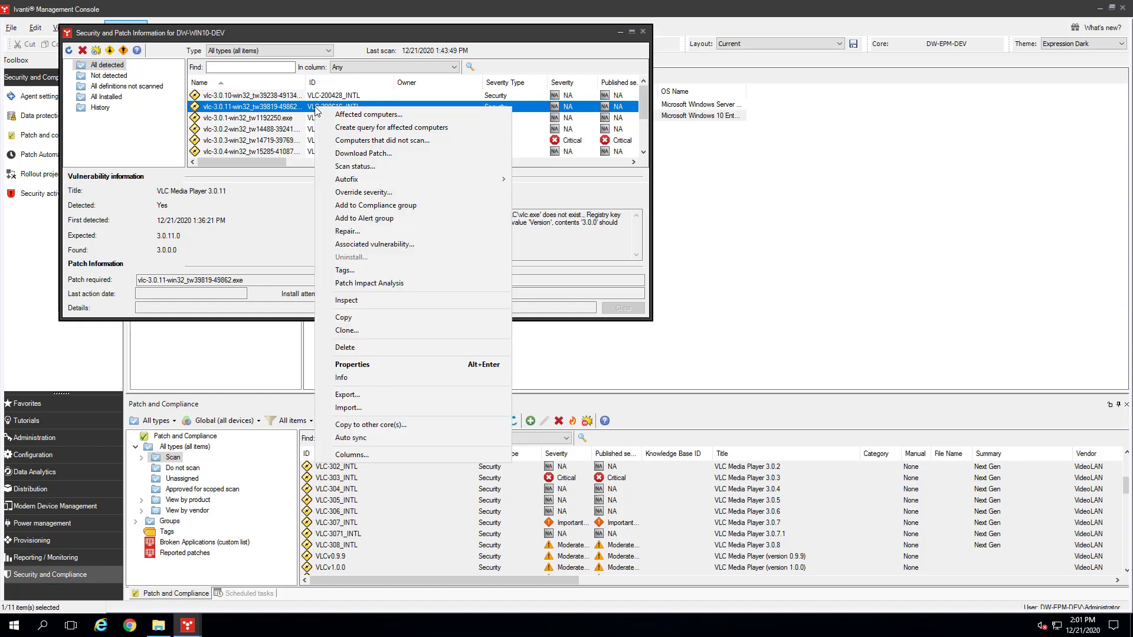
pyautogui.click(361, 232)
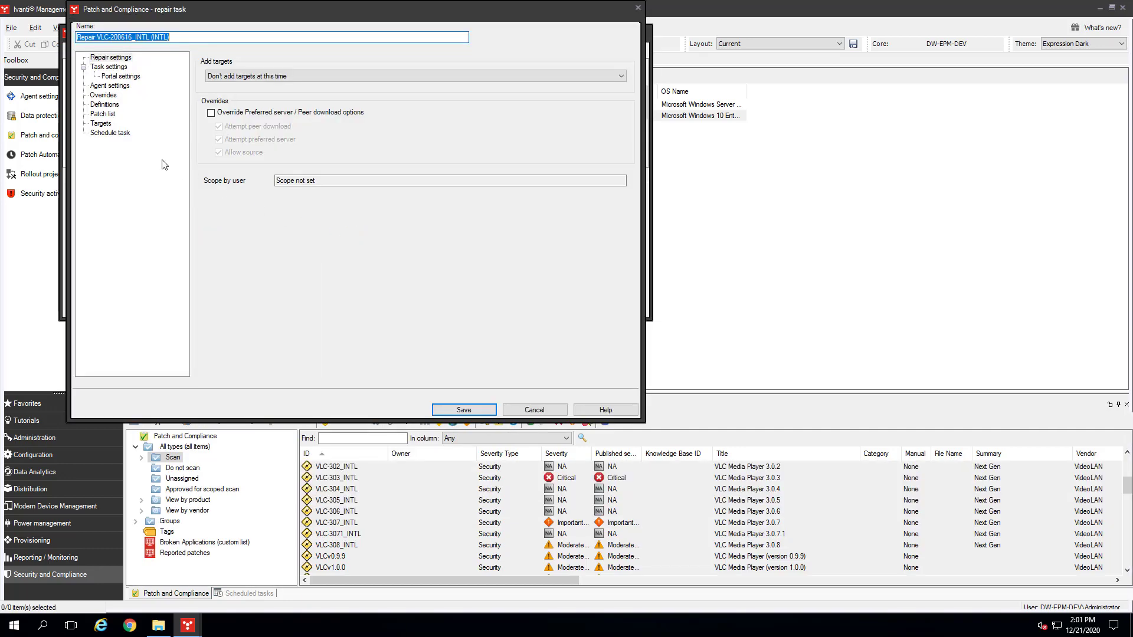
pyautogui.click(102, 124)
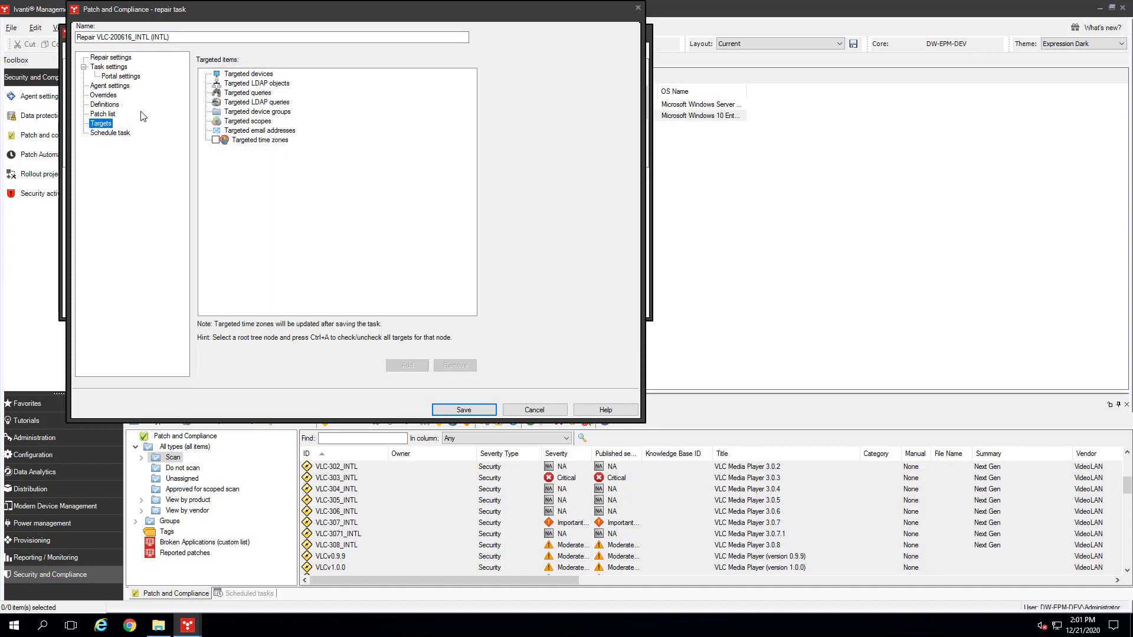
pyautogui.click(243, 75)
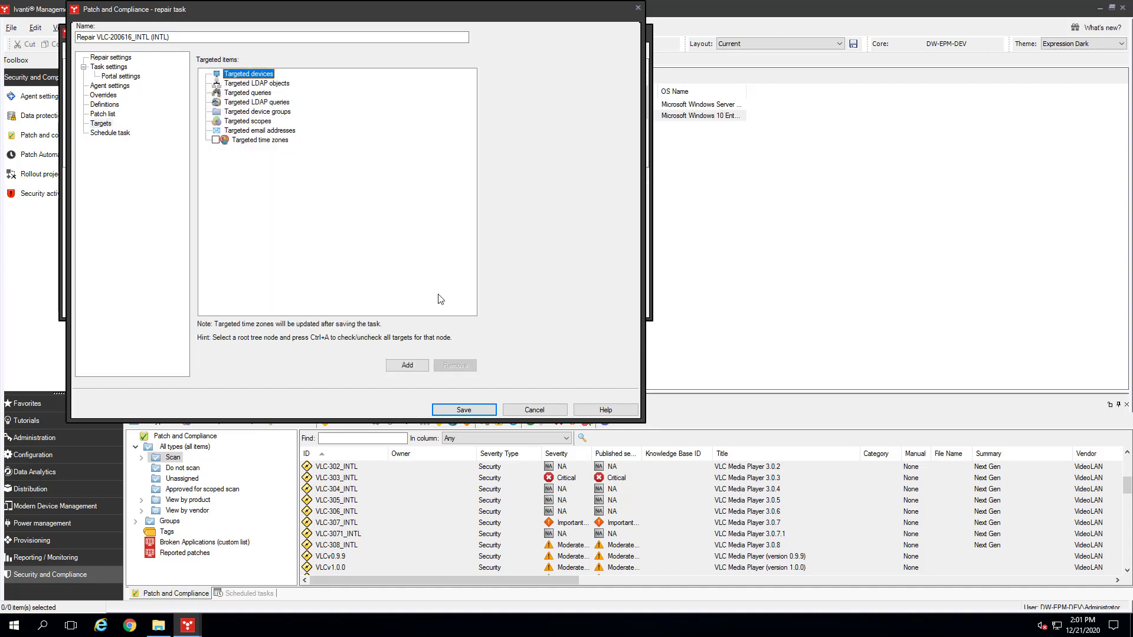
pyautogui.click(406, 368)
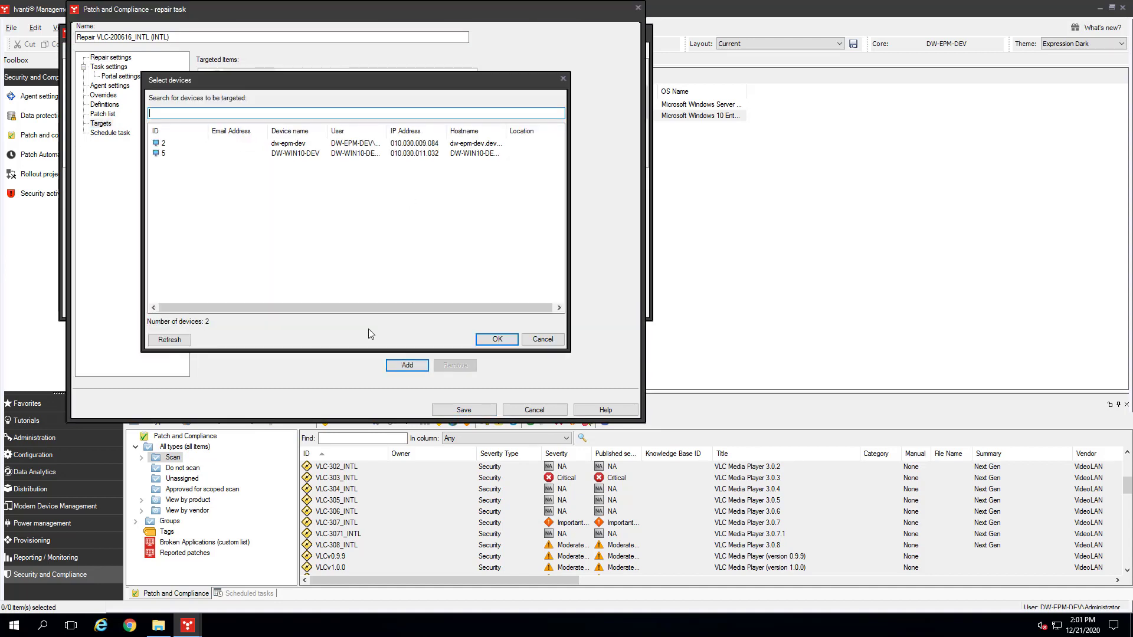
pyautogui.click(306, 154)
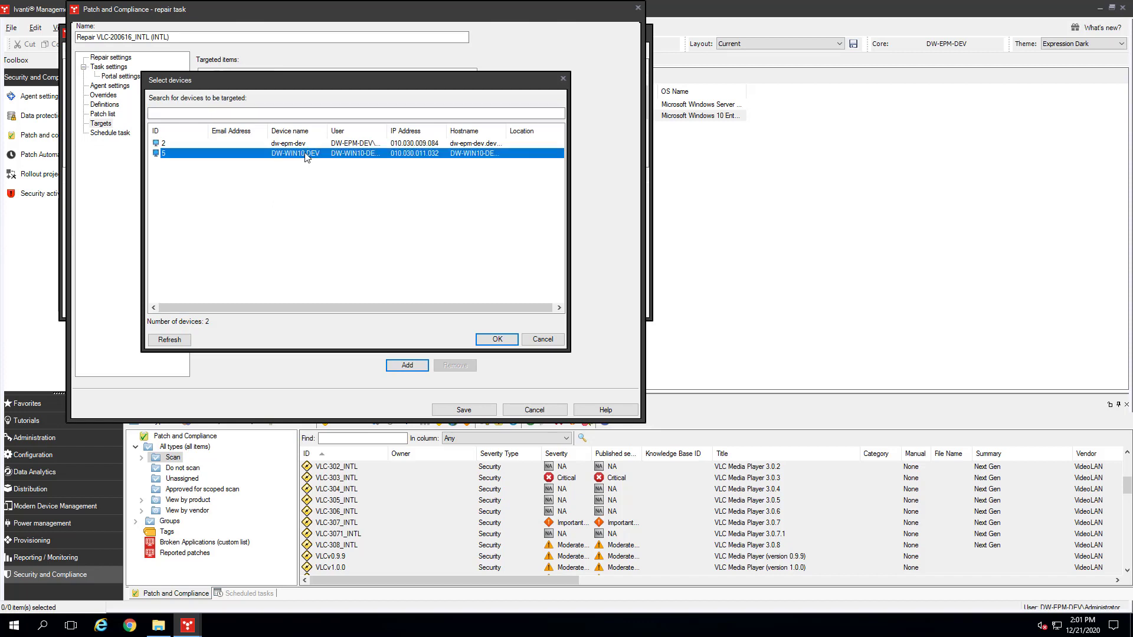
pyautogui.click(497, 340)
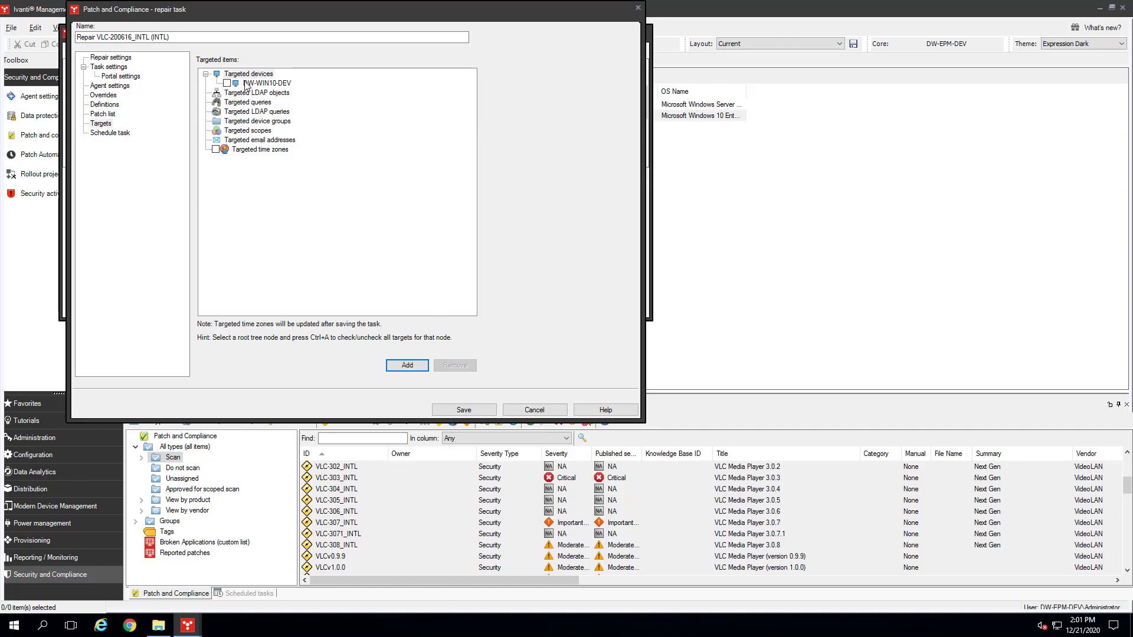
pyautogui.click(227, 84)
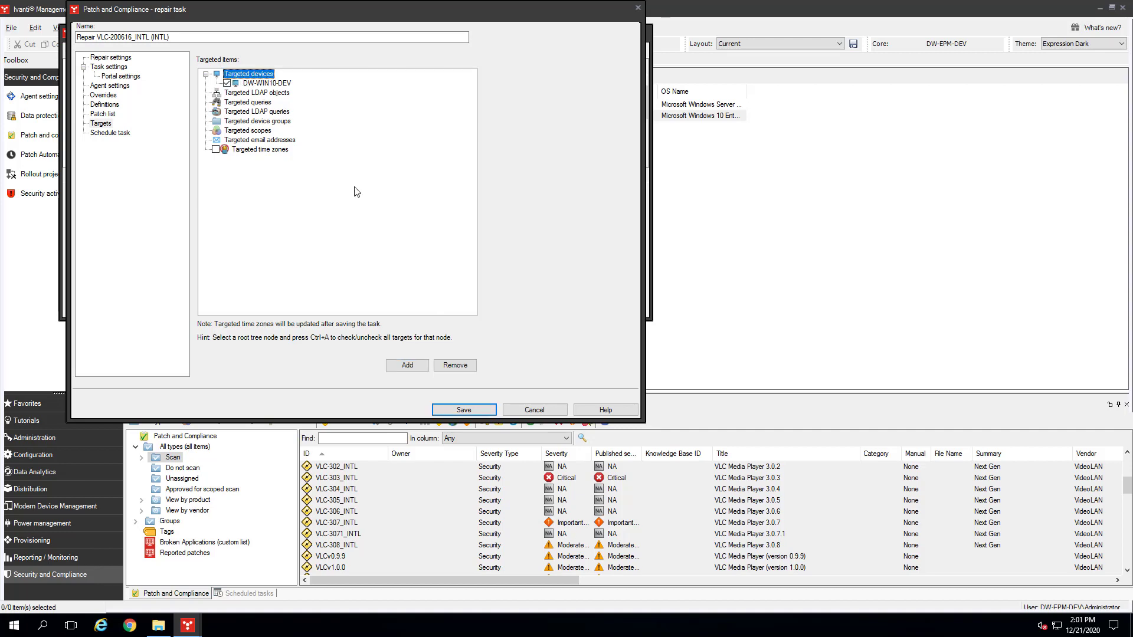
pyautogui.click(475, 410)
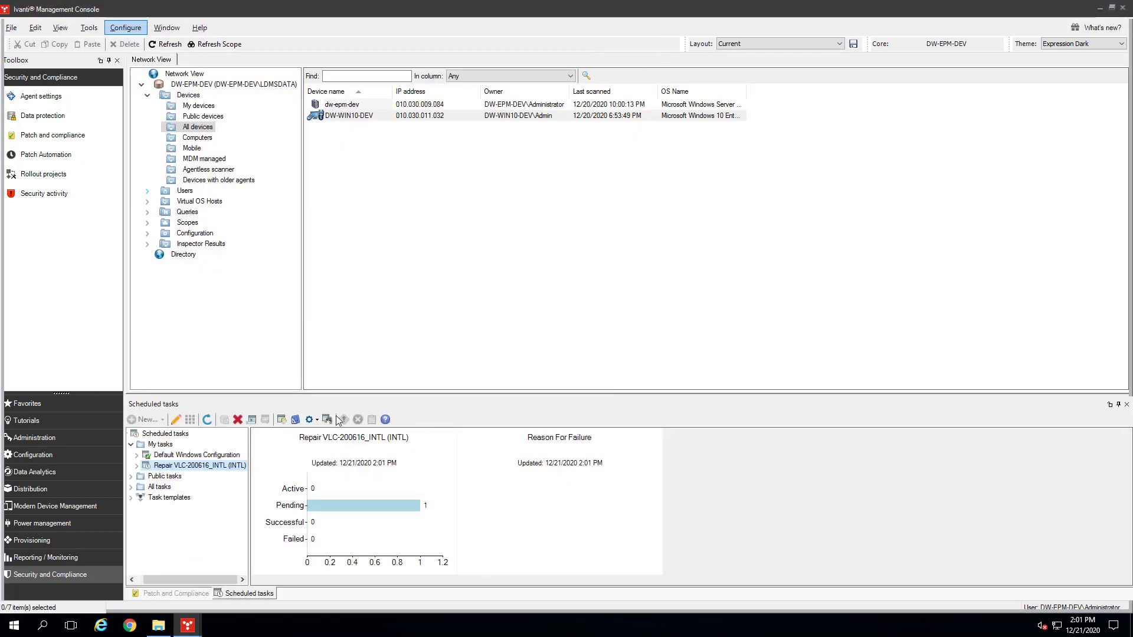
# Run Start now > All on the Repair VLC-200616_INTL (INTL) scheduled task
pyautogui.click(219, 467)
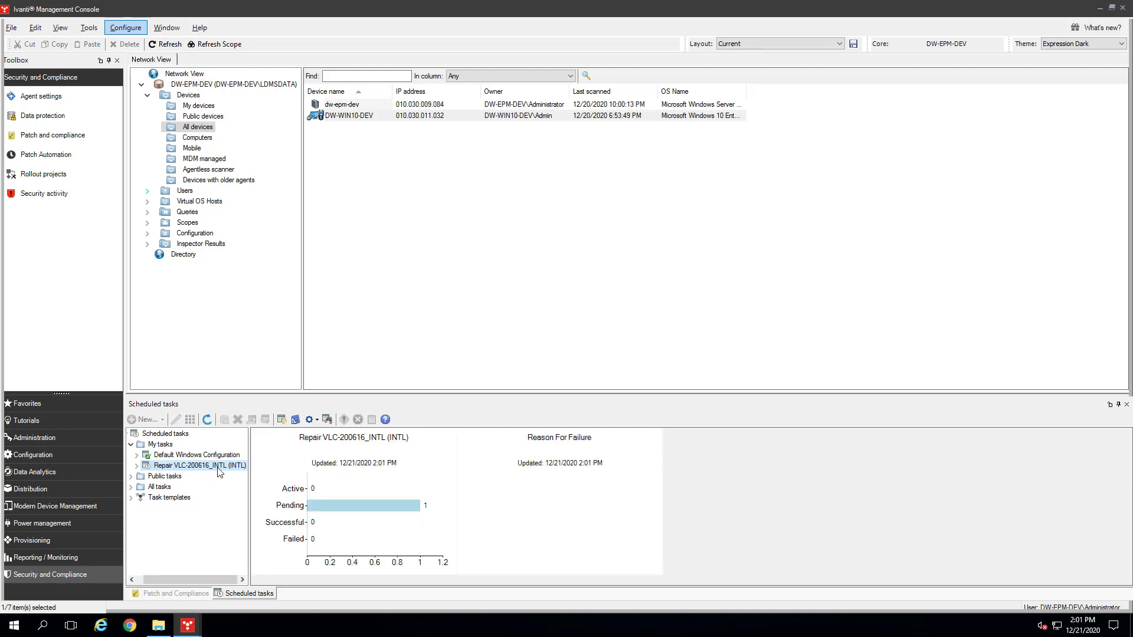
pyautogui.rightClick(222, 469)
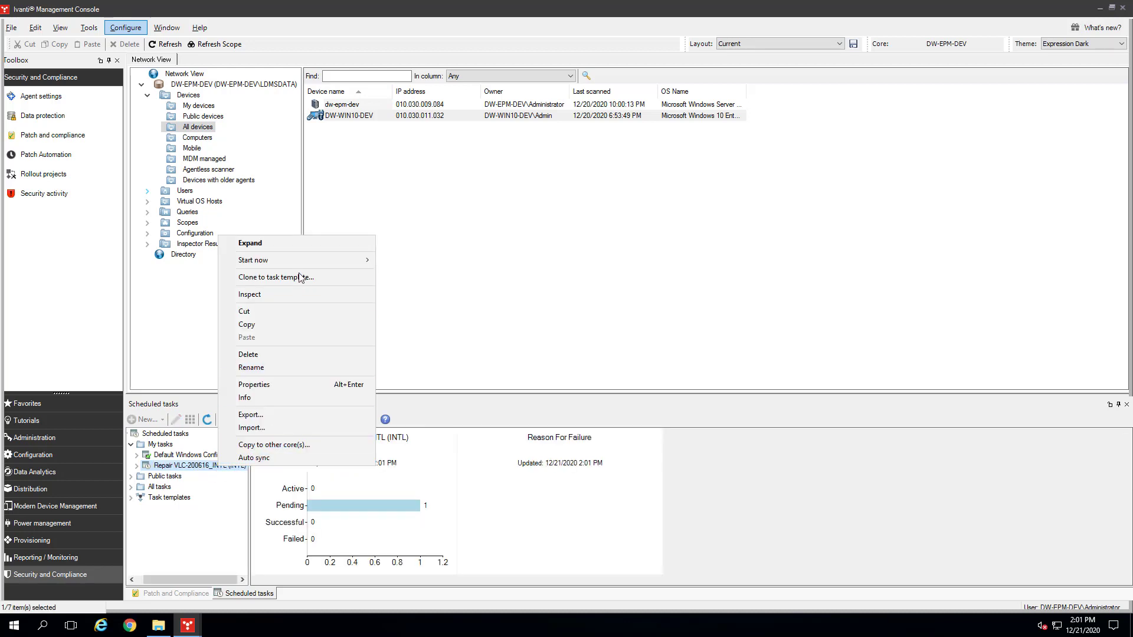
pyautogui.moveTo(301, 262)
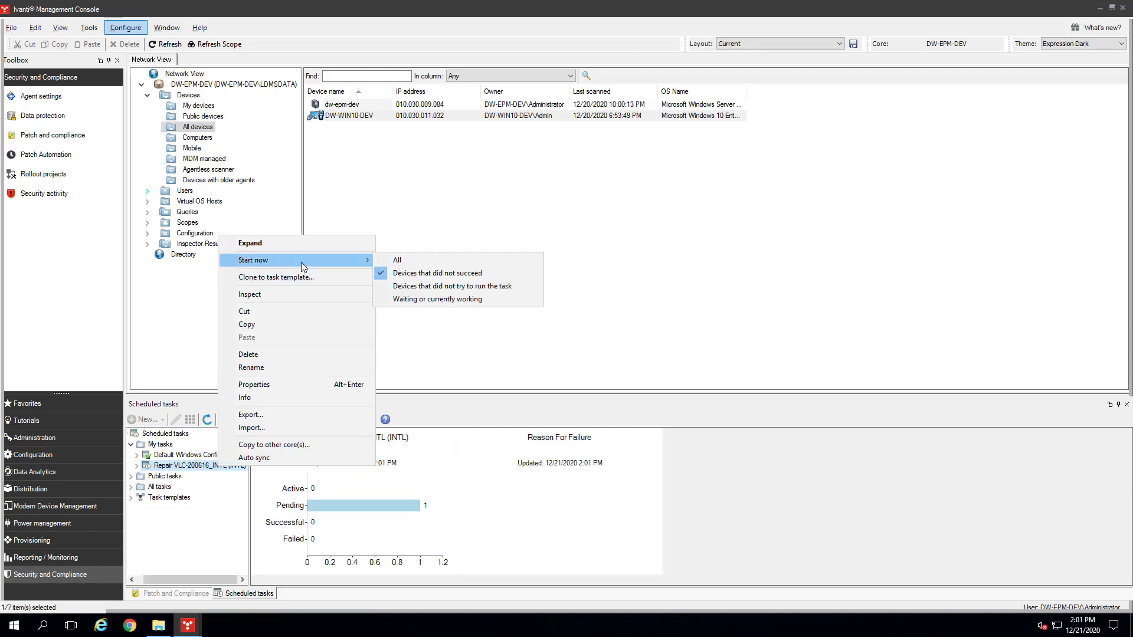
pyautogui.click(388, 260)
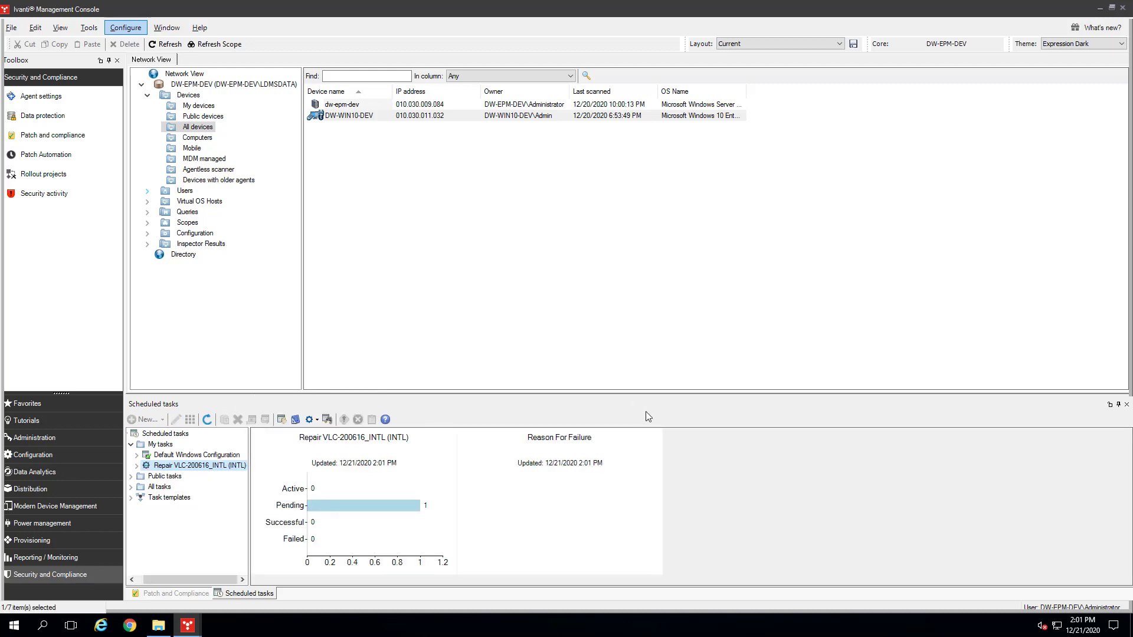